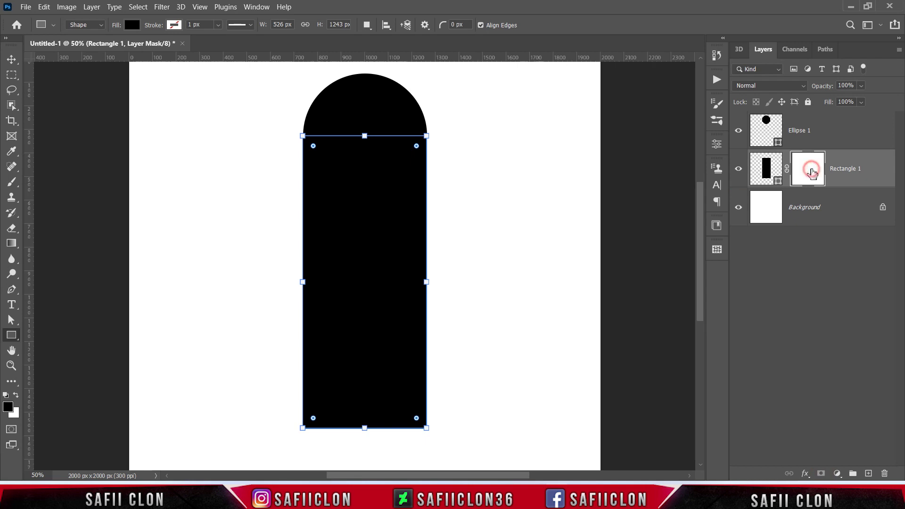
Set up the Gradient tool with a black-to-transparent gradient from the Basics presets and the linear style.
{"action": "left_click", "coordinate": [12, 243]}
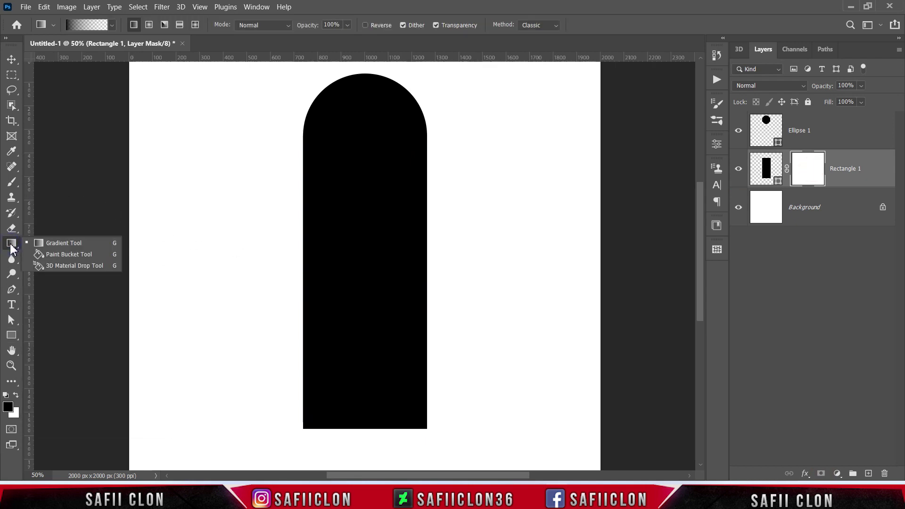
{"action": "left_click", "coordinate": [47, 244]}
{"action": "left_click", "coordinate": [112, 25]}
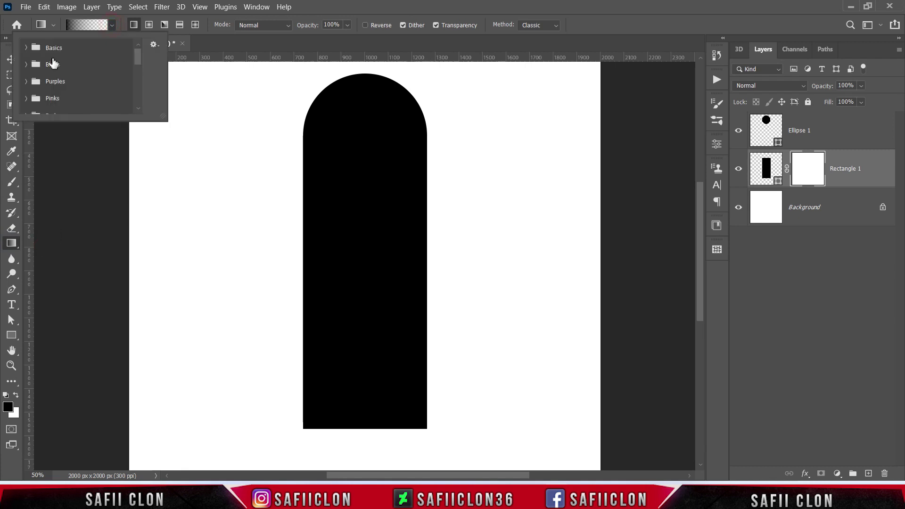
{"action": "left_click", "coordinate": [26, 48]}
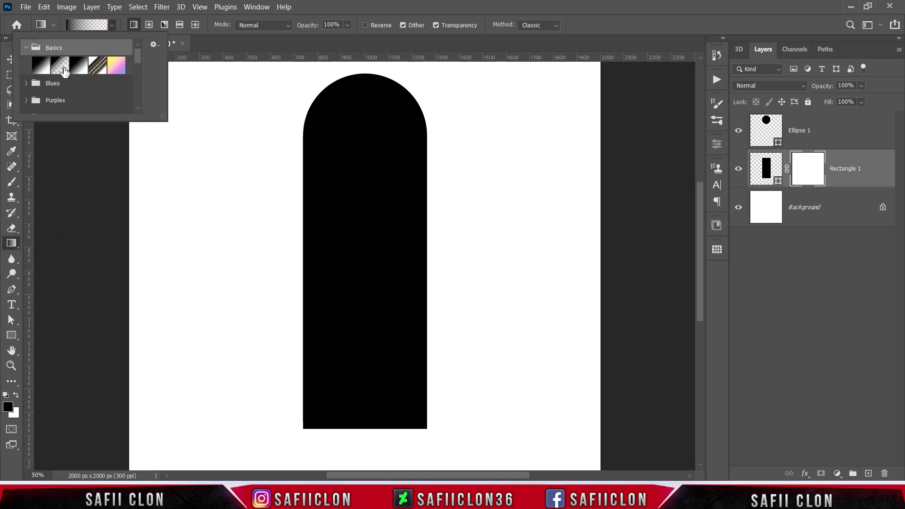
{"action": "left_click", "coordinate": [112, 26]}
{"action": "left_click", "coordinate": [134, 26]}
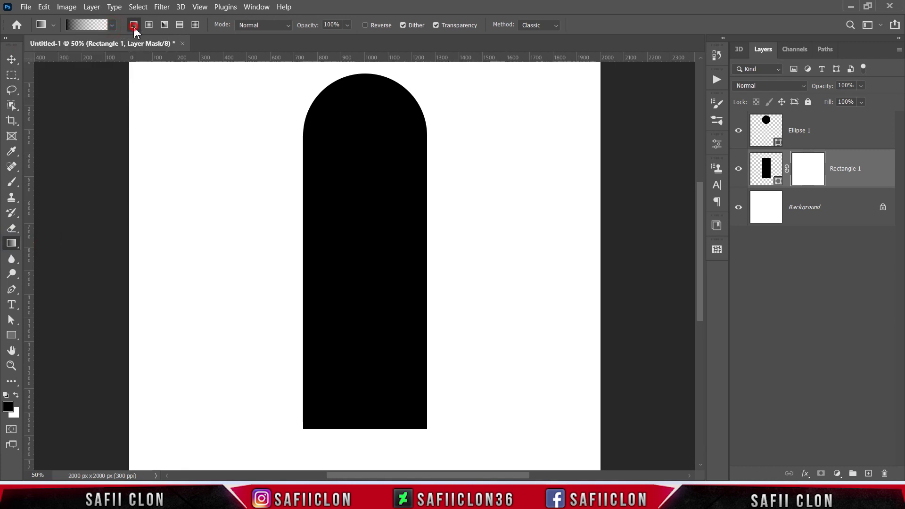
Fade out the lower part of the rectangle by applying upward black gradients, starting below the shape, on its layer mask.
{"action": "key", "text": "ctrl+minus"}
{"action": "key", "text": "d"}
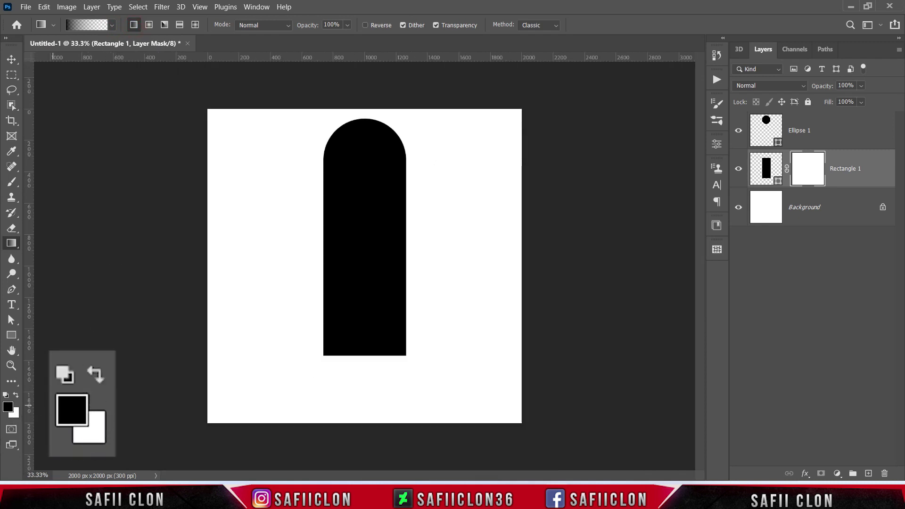
{"action": "left_click_drag", "start_coordinate": [367, 407], "coordinate": [369, 215]}
{"action": "left_click_drag", "start_coordinate": [367, 384], "coordinate": [366, 203]}
{"action": "left_click_drag", "start_coordinate": [368, 401], "coordinate": [367, 196]}
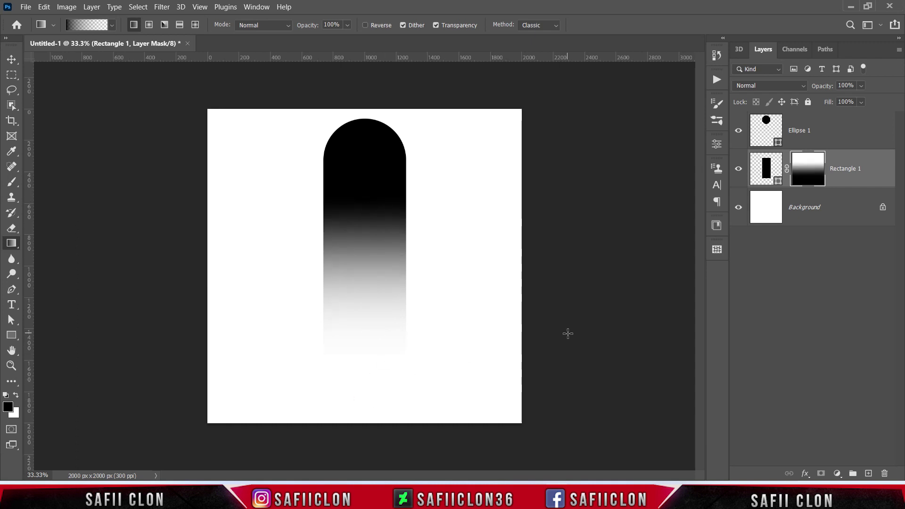
Lower the Fill of the Rectangle 1 layer to 92%.
{"action": "left_click", "coordinate": [872, 173]}
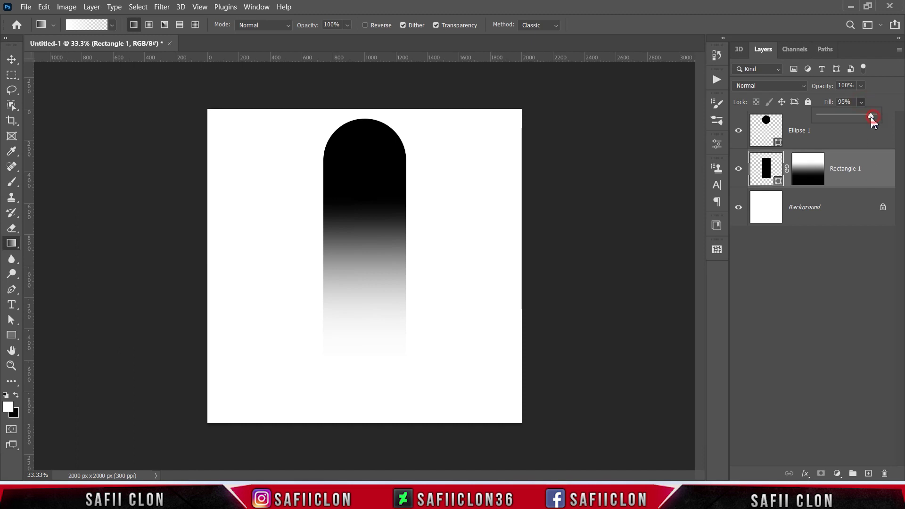
{"action": "left_click_drag", "start_coordinate": [872, 121], "coordinate": [869, 120]}
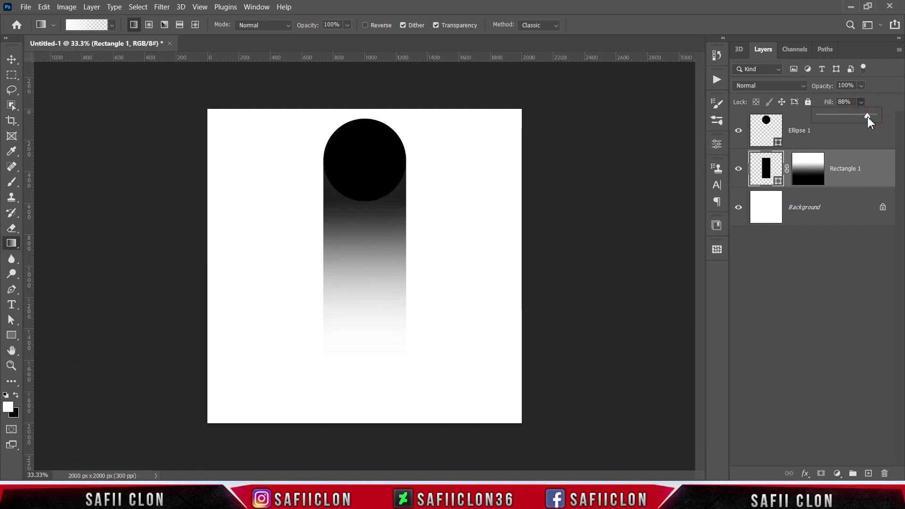
{"action": "left_click_drag", "start_coordinate": [870, 117], "coordinate": [871, 118]}
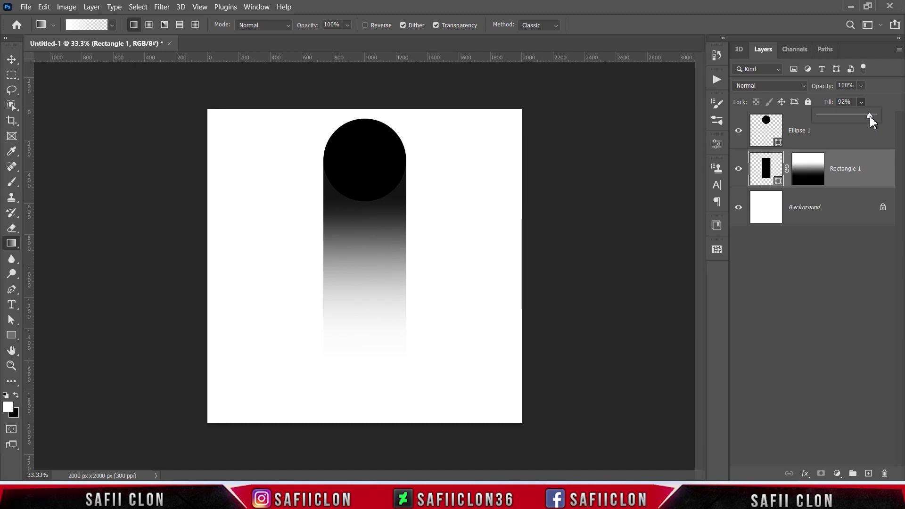
{"action": "left_click", "coordinate": [871, 99]}
Group the Ellipse 1 and Rectangle 1 layers, keeping the default group settings.
{"action": "left_click", "coordinate": [850, 134], "text": "shift"}
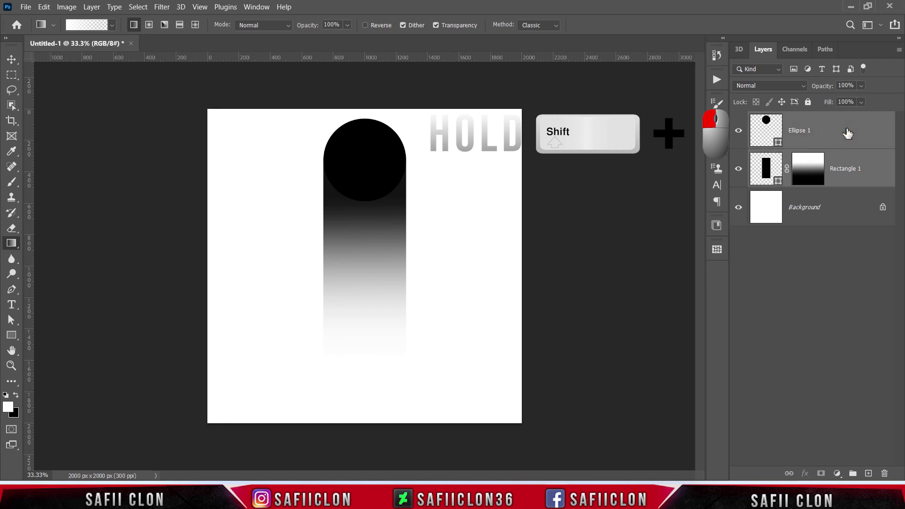
{"action": "right_click", "coordinate": [847, 127]}
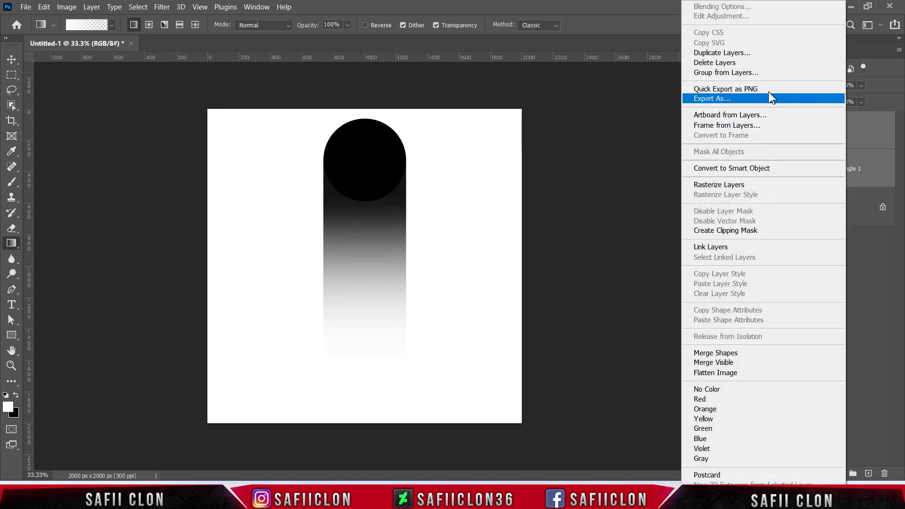
{"action": "left_click", "coordinate": [751, 73]}
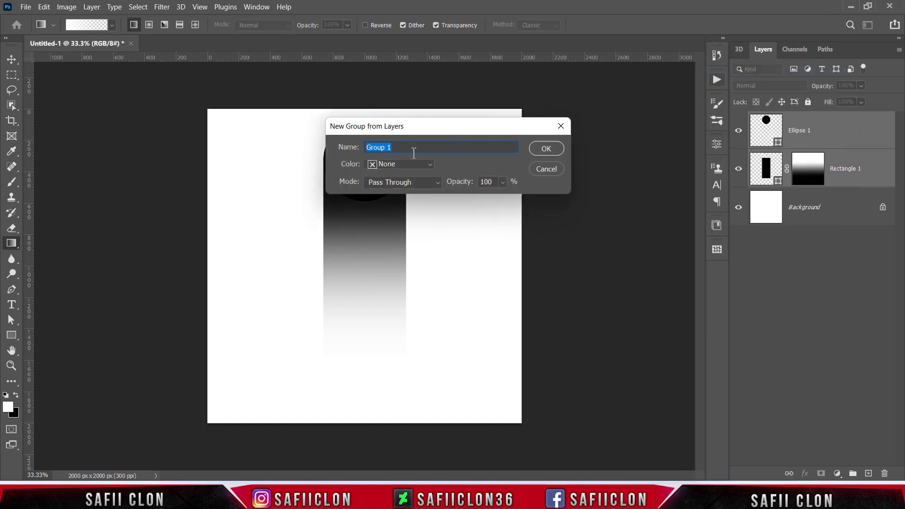
{"action": "left_click", "coordinate": [545, 150]}
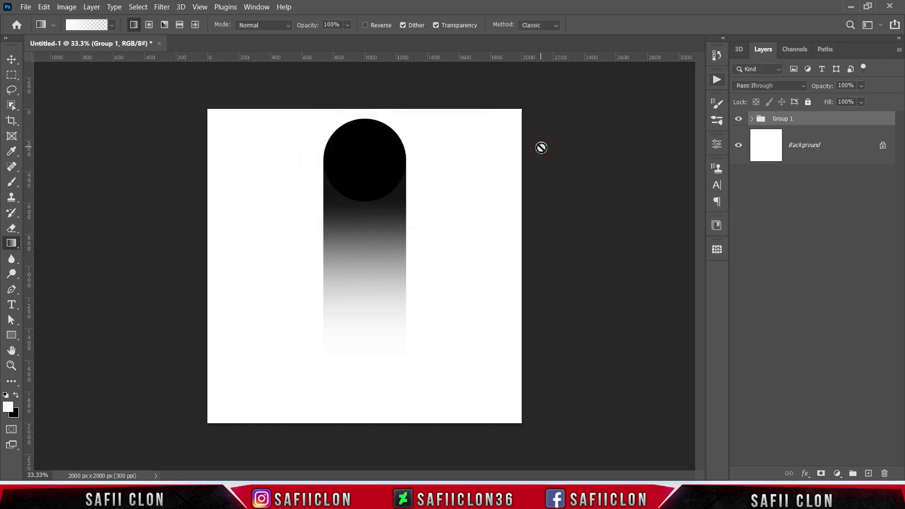
Duplicate the group holding the ellipse and the faded rectangle.
{"action": "right_click", "coordinate": [809, 122]}
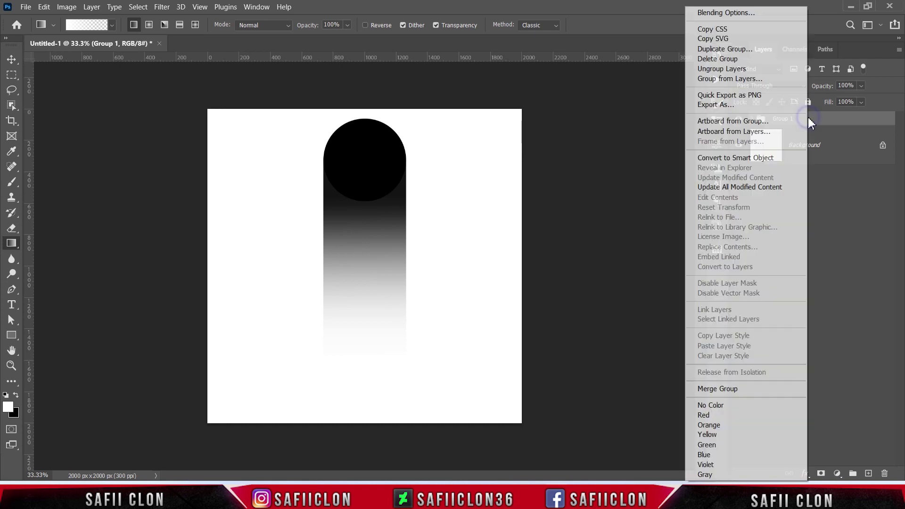
{"action": "left_click", "coordinate": [724, 49]}
{"action": "left_click", "coordinate": [550, 133]}
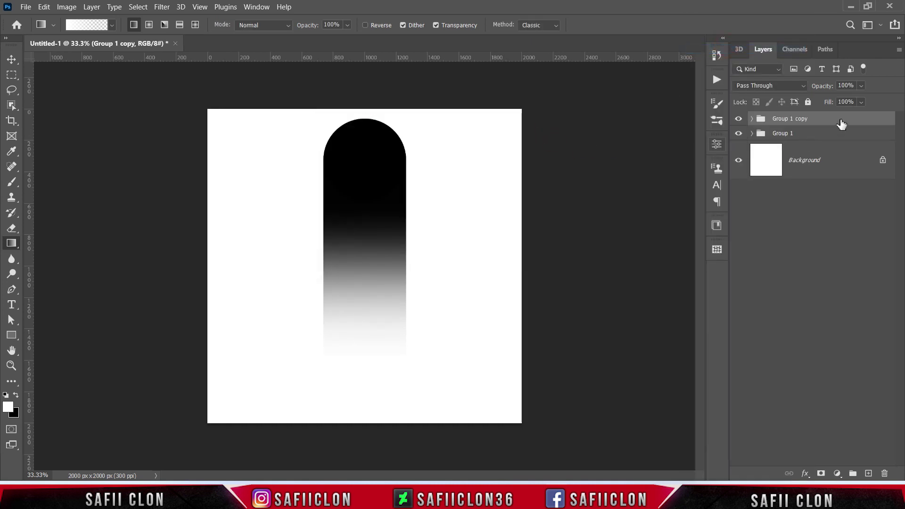
Rename the original group as BACKUP and hide it.
{"action": "left_click", "coordinate": [783, 134]}
{"action": "double_click", "coordinate": [784, 134]}
{"action": "type", "text": "BAC"}
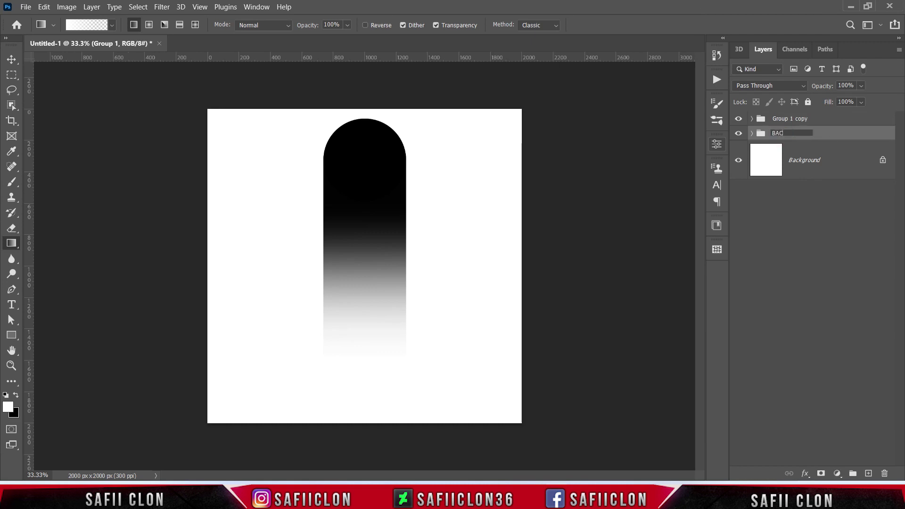
{"action": "type", "text": "KUP"}
{"action": "key", "text": "Return"}
{"action": "left_click", "coordinate": [739, 134]}
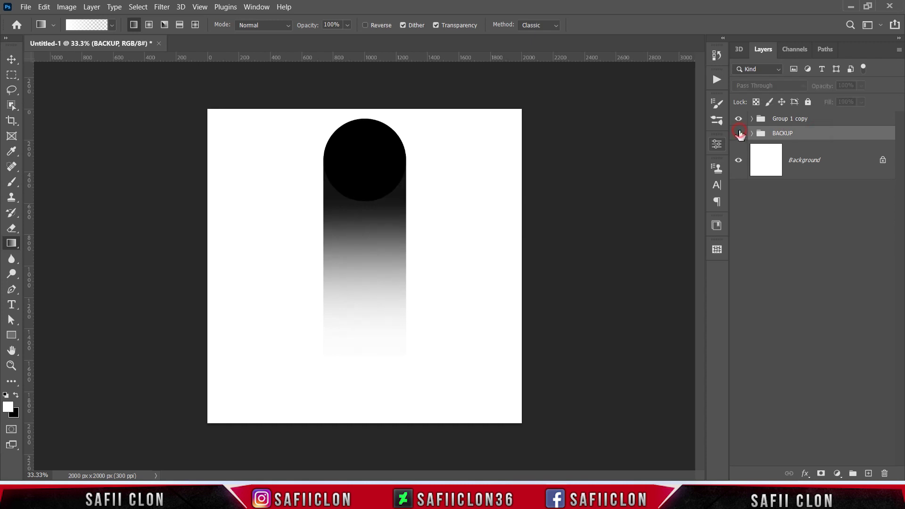
Merge the duplicated group into a single layer.
{"action": "left_click", "coordinate": [821, 121]}
{"action": "right_click", "coordinate": [820, 121]}
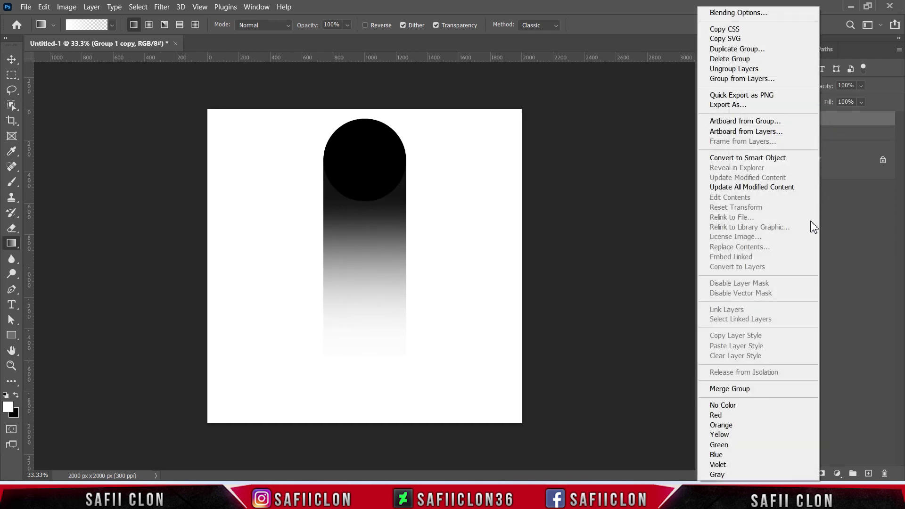
{"action": "left_click", "coordinate": [743, 395]}
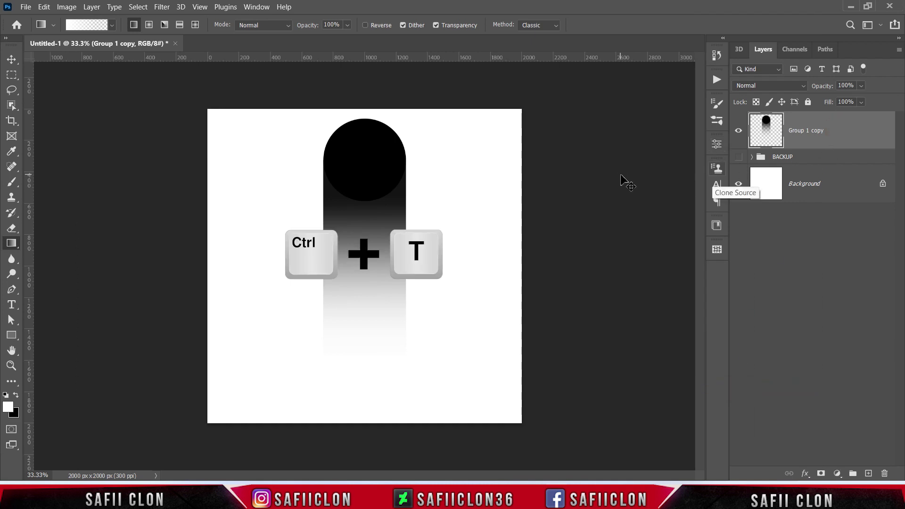
Rotate the merged shape 90° clockwise, scale it to about 37.5% and place it in the canvas's upper-right corner.
{"action": "key", "text": "ctrl+t"}
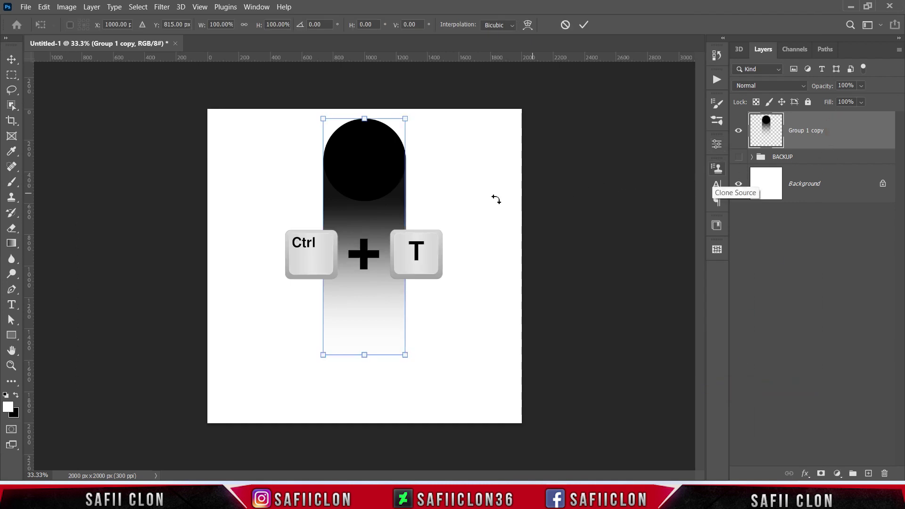
{"action": "right_click", "coordinate": [370, 157]}
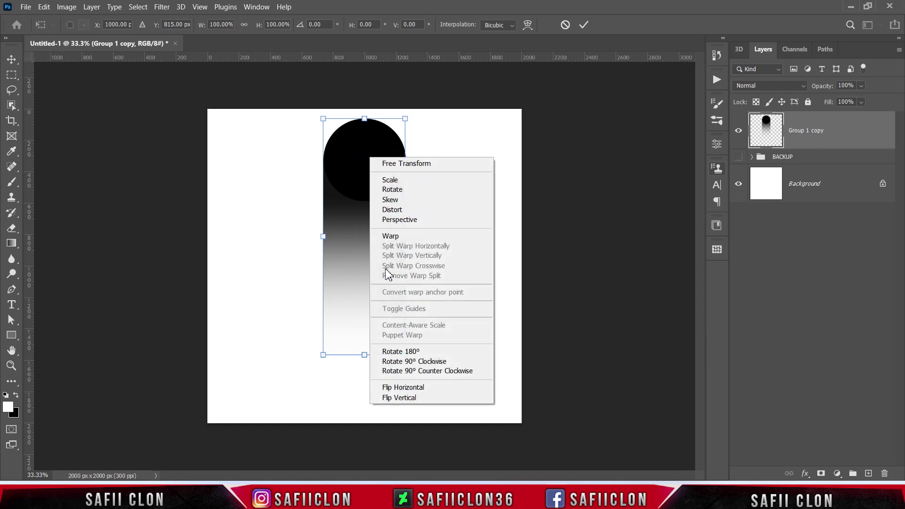
{"action": "left_click", "coordinate": [409, 362]}
{"action": "left_click_drag", "start_coordinate": [484, 194], "coordinate": [404, 223]}
{"action": "left_click_drag", "start_coordinate": [380, 239], "coordinate": [498, 130]}
{"action": "left_click_drag", "start_coordinate": [440, 137], "coordinate": [433, 138]}
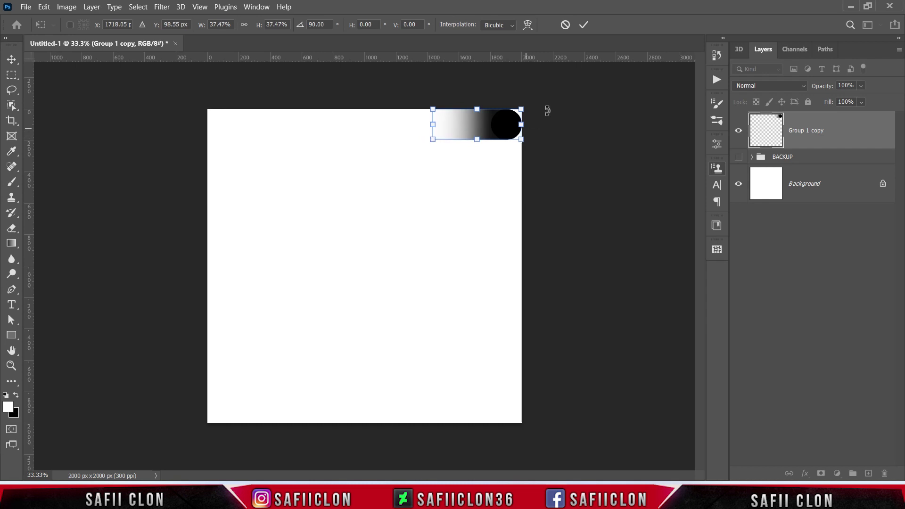
{"action": "left_click", "coordinate": [585, 25]}
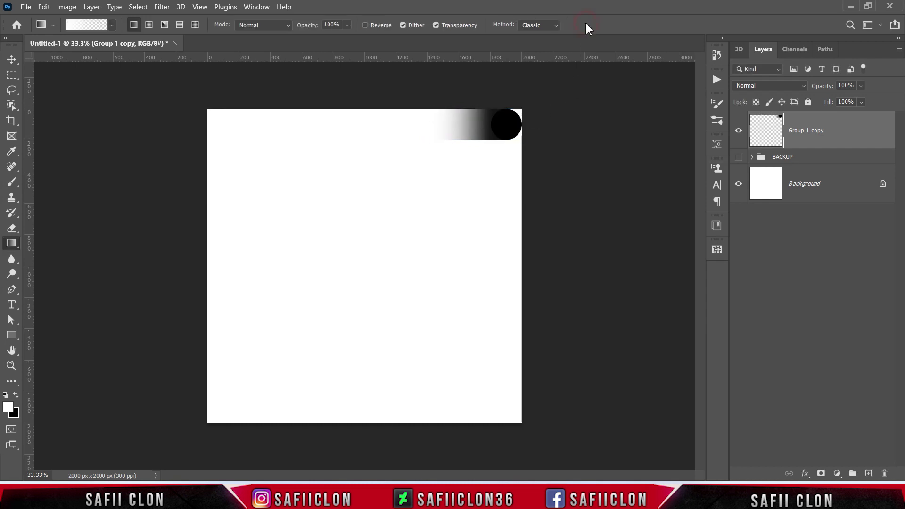
Duplicate the small shape's layer and move the copy horizontally left, beside the first, to about X 1282 px.
{"action": "right_click", "coordinate": [844, 130]}
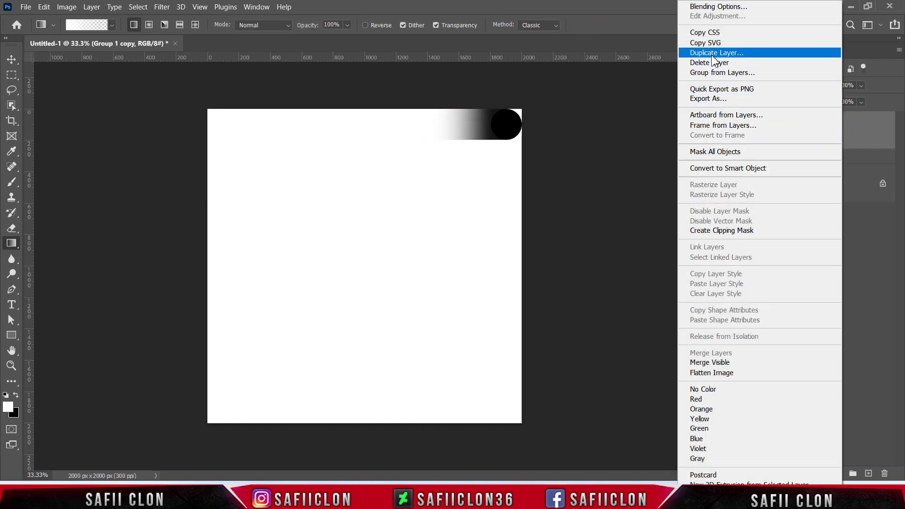
{"action": "left_click", "coordinate": [697, 54]}
{"action": "left_click", "coordinate": [550, 132]}
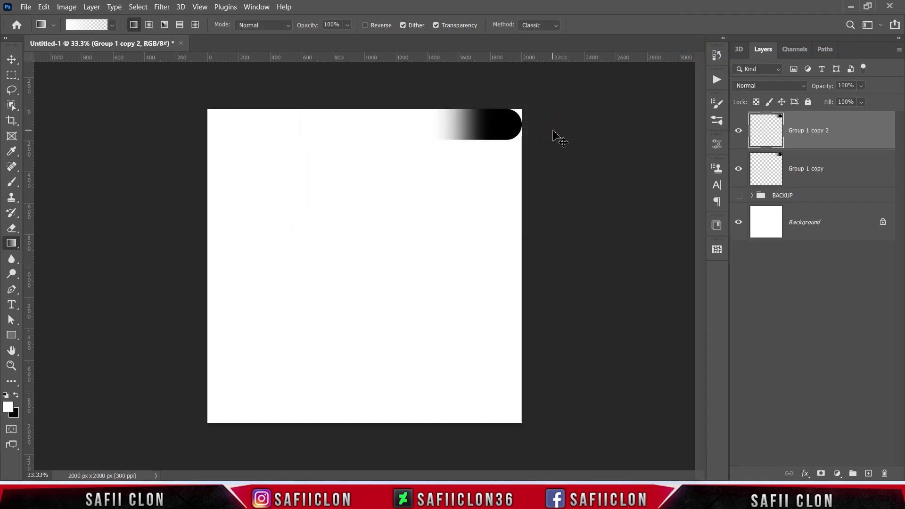
{"action": "key", "text": "ctrl+t"}
{"action": "left_click_drag", "start_coordinate": [516, 134], "coordinate": [430, 136]}
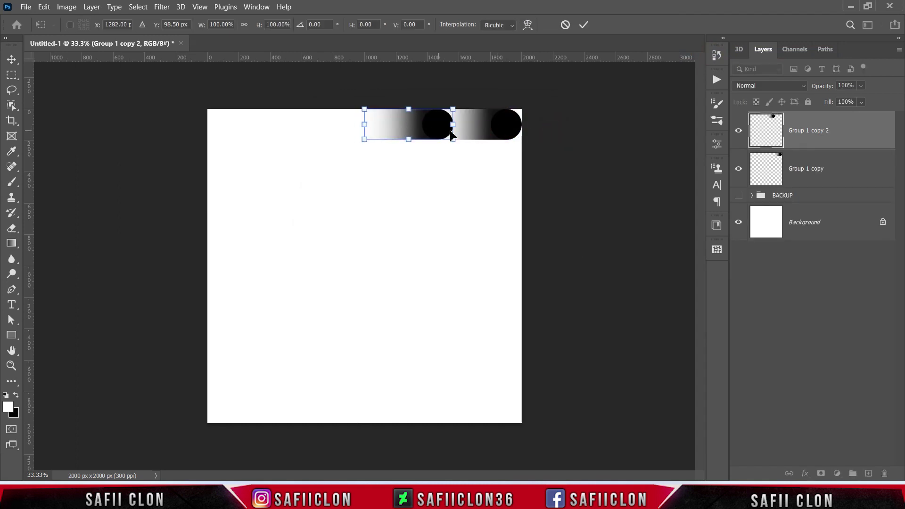
{"action": "left_click", "coordinate": [585, 26]}
{"action": "key", "text": "g"}
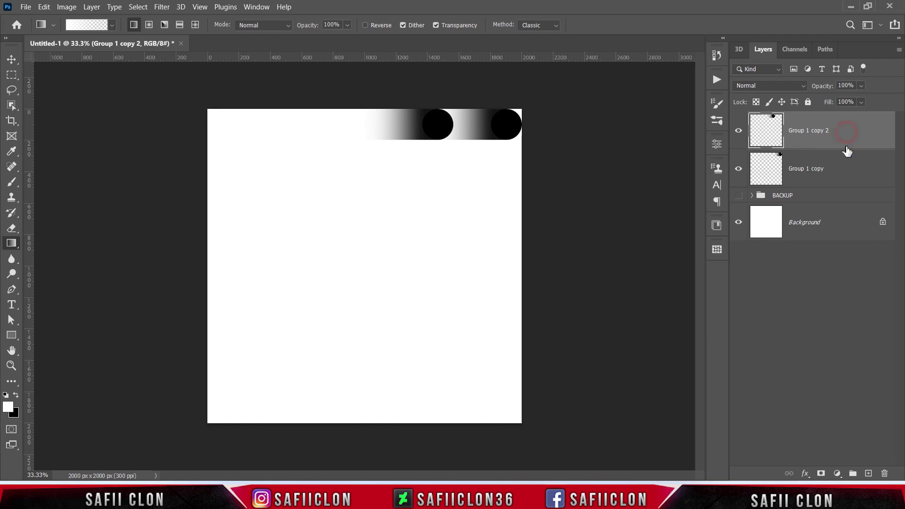
Duplicate both shape layers together and move the copied pair left along the row to about X 657 px.
{"action": "left_click", "coordinate": [847, 168], "text": "shift"}
{"action": "key", "text": "ctrl+j"}
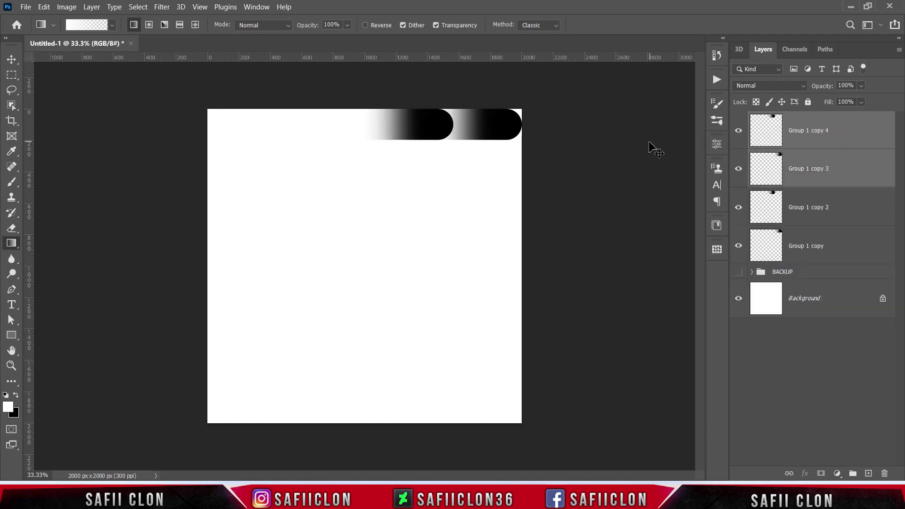
{"action": "key", "text": "ctrl+t"}
{"action": "left_click_drag", "start_coordinate": [503, 132], "coordinate": [373, 131]}
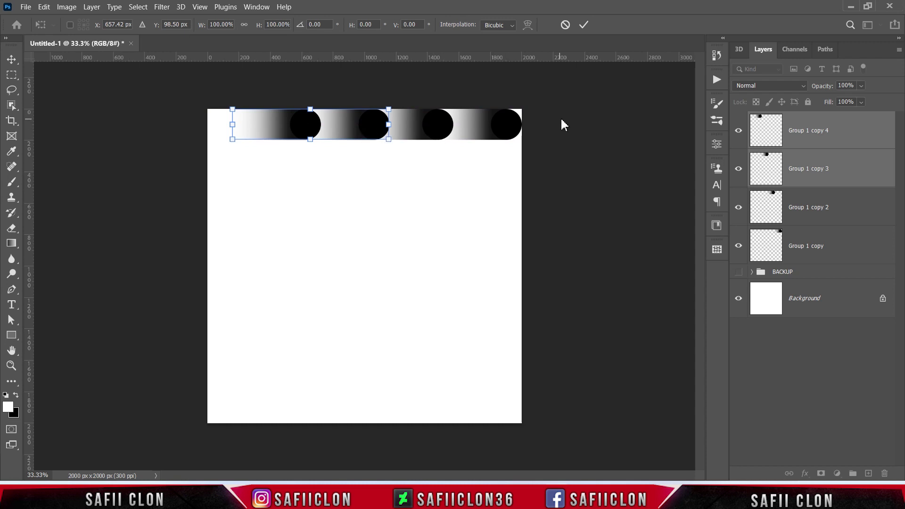
{"action": "left_click", "coordinate": [583, 25]}
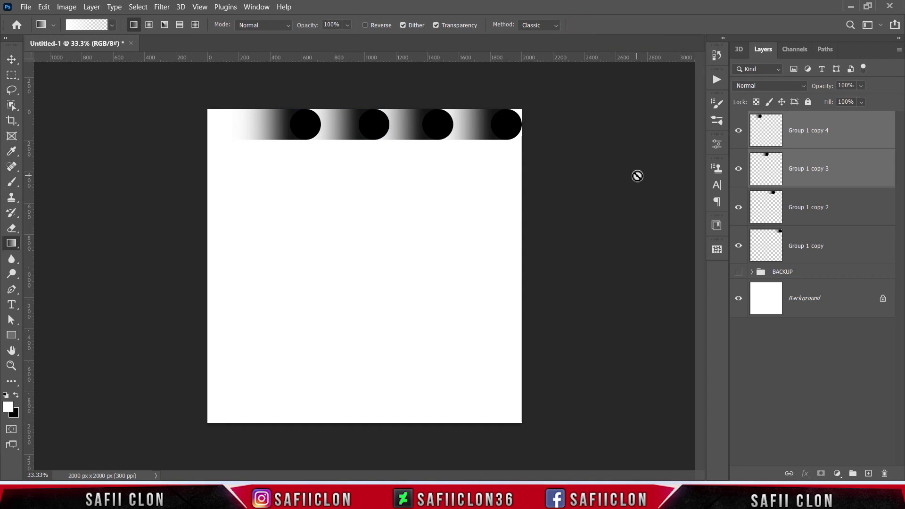
Duplicate the leftmost shape's layer and move the copy past the canvas's left edge to about X 40 px, completing the row.
{"action": "left_click", "coordinate": [840, 130]}
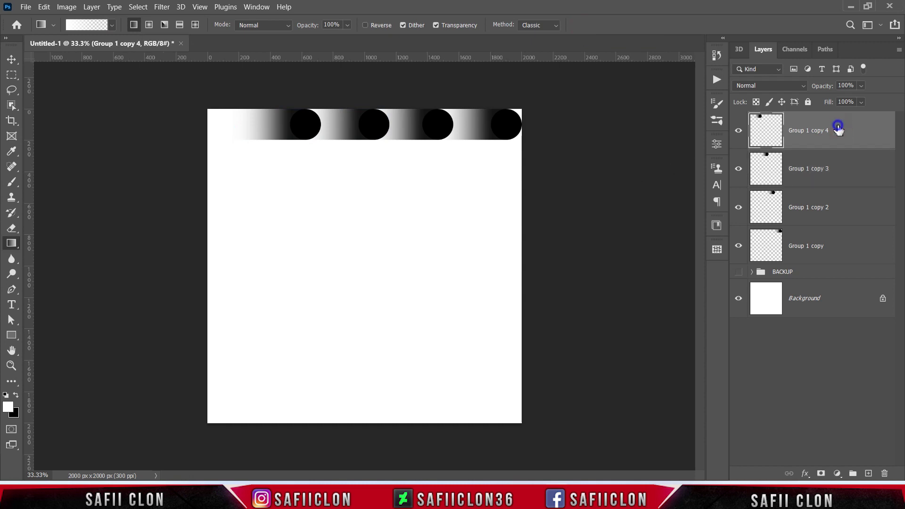
{"action": "right_click", "coordinate": [840, 131]}
{"action": "left_click", "coordinate": [705, 53]}
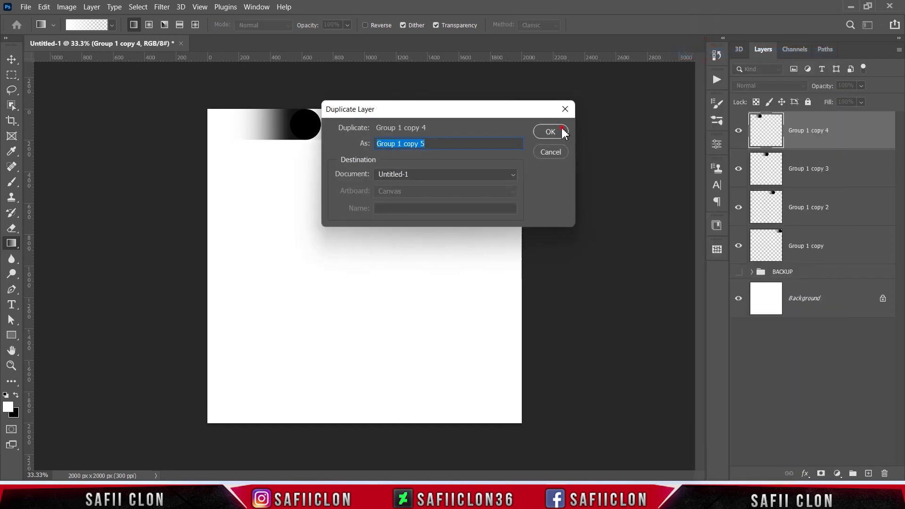
{"action": "left_click", "coordinate": [564, 134]}
{"action": "key", "text": "ctrl+t"}
{"action": "left_click_drag", "start_coordinate": [305, 131], "coordinate": [242, 131]}
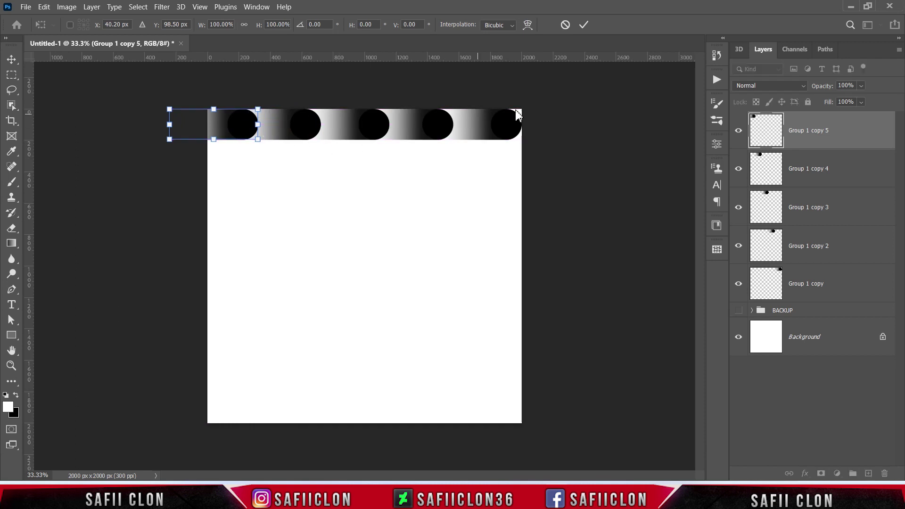
{"action": "left_click", "coordinate": [584, 26]}
{"action": "key", "text": "g"}
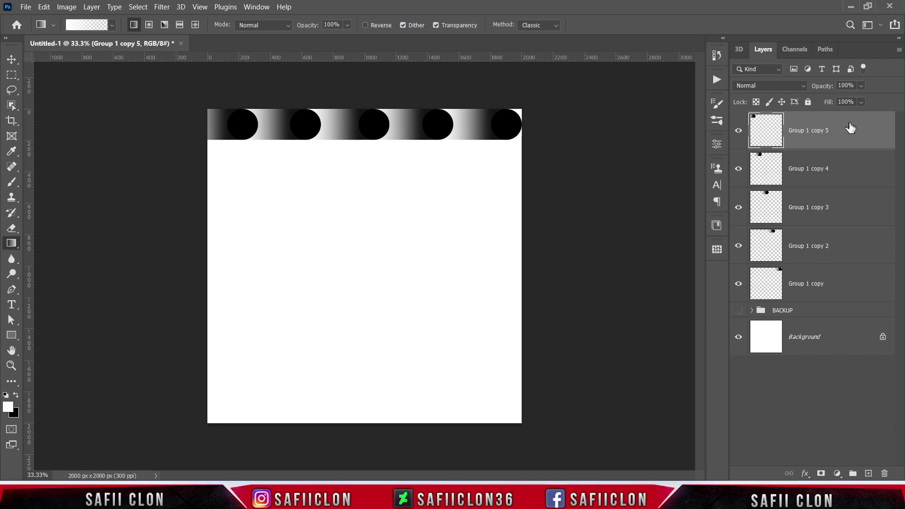
Group the row's five shape layers, Group 1 copy through Group 1 copy 5, into one new group.
{"action": "left_click", "coordinate": [839, 290], "text": "shift"}
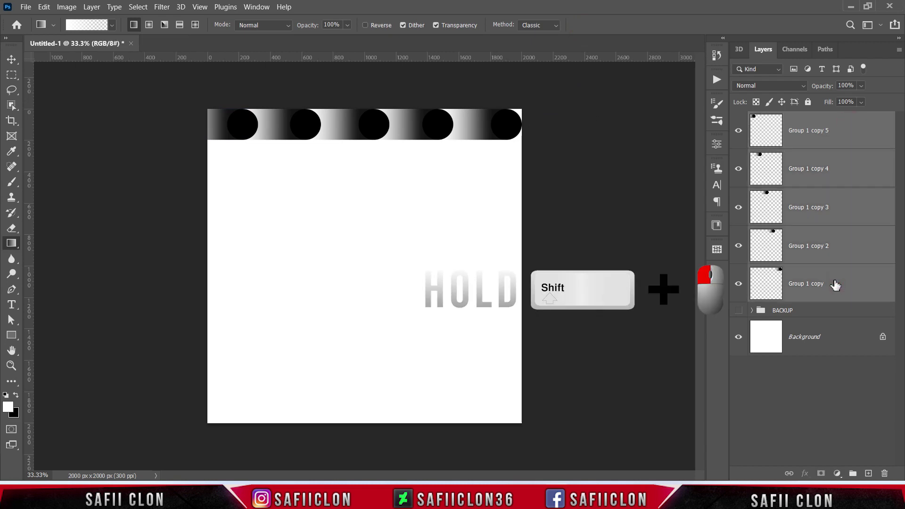
{"action": "right_click", "coordinate": [835, 282]}
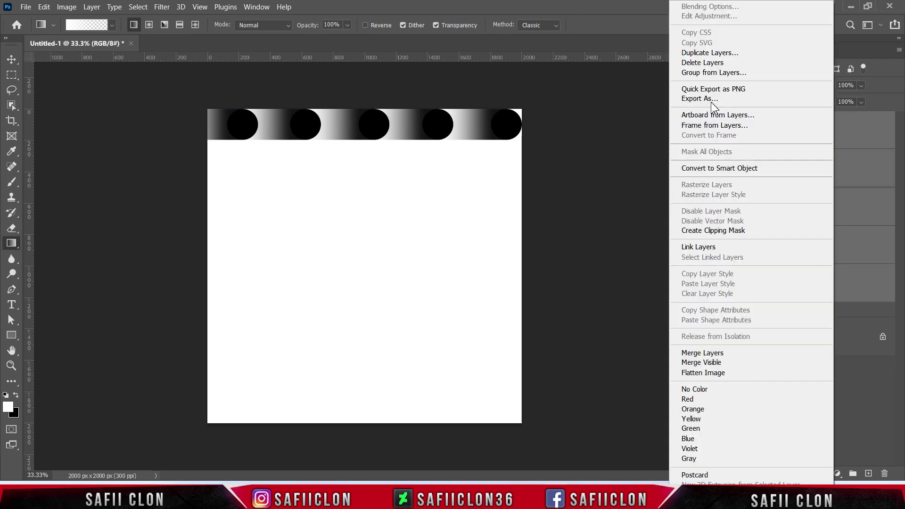
{"action": "left_click", "coordinate": [700, 72]}
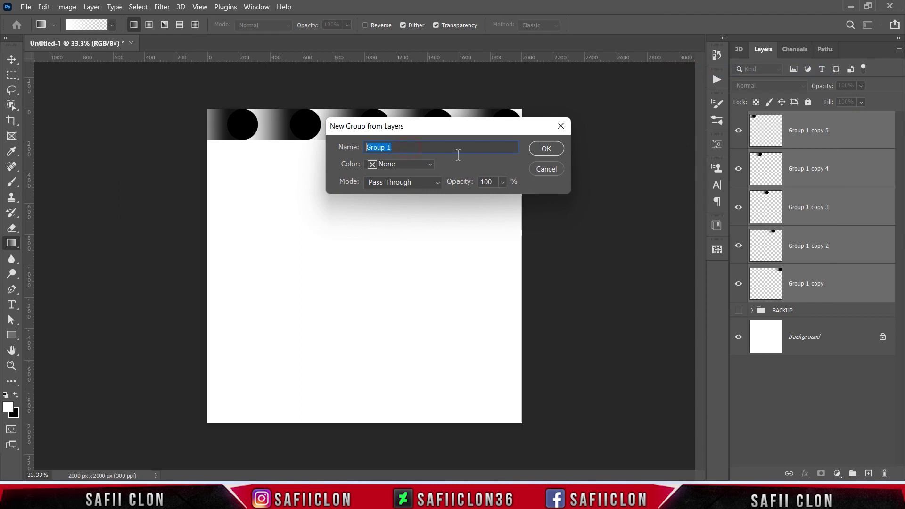
{"action": "left_click", "coordinate": [543, 147]}
Duplicate the row group and move the copy directly beneath the first row, to about Y 295.5 px.
{"action": "right_click", "coordinate": [799, 121]}
{"action": "left_click", "coordinate": [698, 52]}
{"action": "left_click", "coordinate": [550, 132]}
{"action": "key", "text": "ctrl+t"}
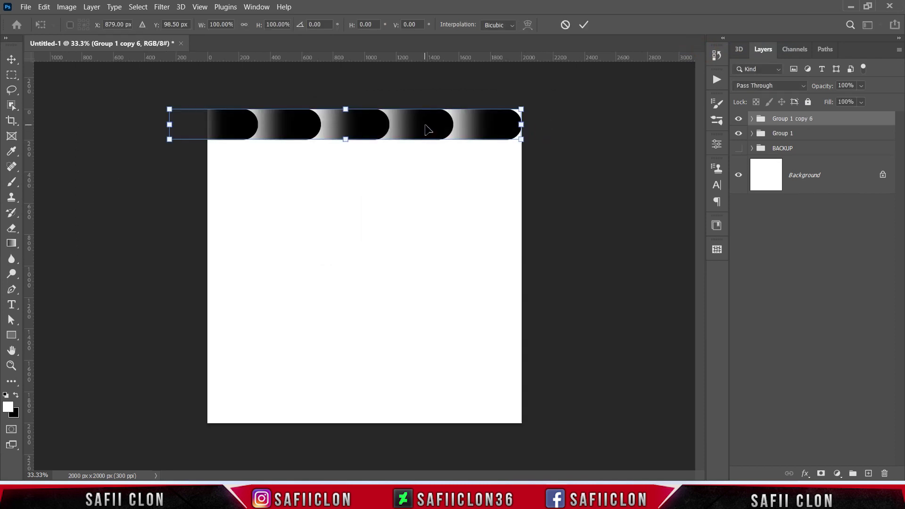
{"action": "left_click_drag", "start_coordinate": [432, 127], "coordinate": [431, 156]}
Rotate the copied row 180° and shift it to X 1000 px and Y 301.5 px, leaving a thin gap between rows.
{"action": "right_click", "coordinate": [431, 156]}
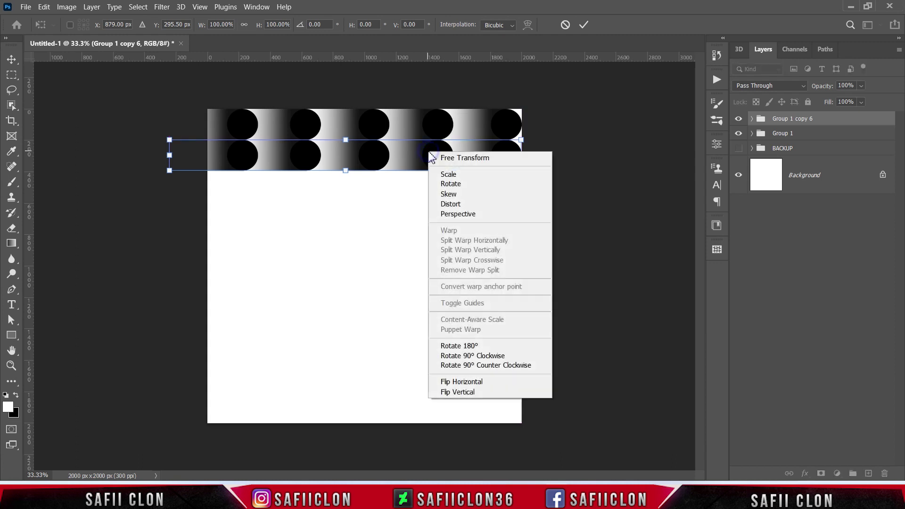
{"action": "left_click", "coordinate": [482, 347]}
{"action": "left_click_drag", "start_coordinate": [444, 157], "coordinate": [466, 157]}
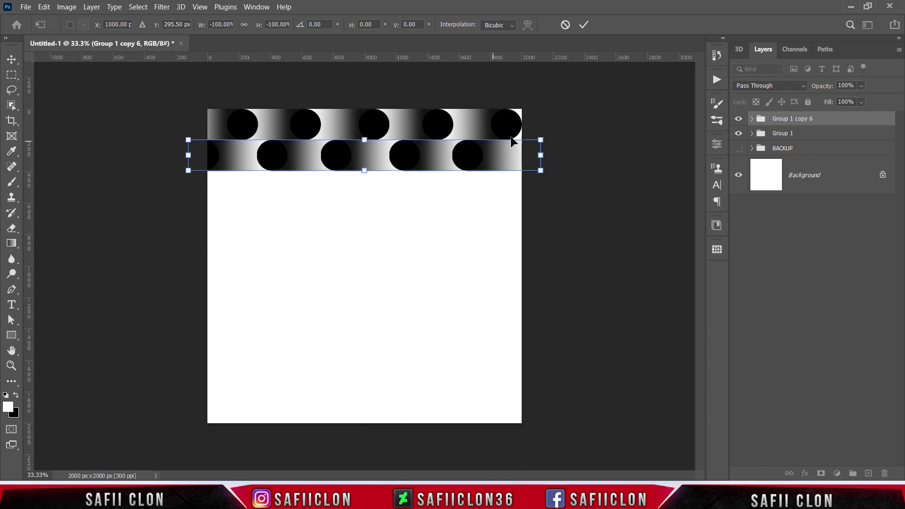
{"action": "key", "text": "Down"}
{"action": "key", "text": "Down"}
{"action": "key", "text": "Down"}
{"action": "key", "text": "Down"}
{"action": "key", "text": "Down"}
{"action": "key", "text": "Down"}
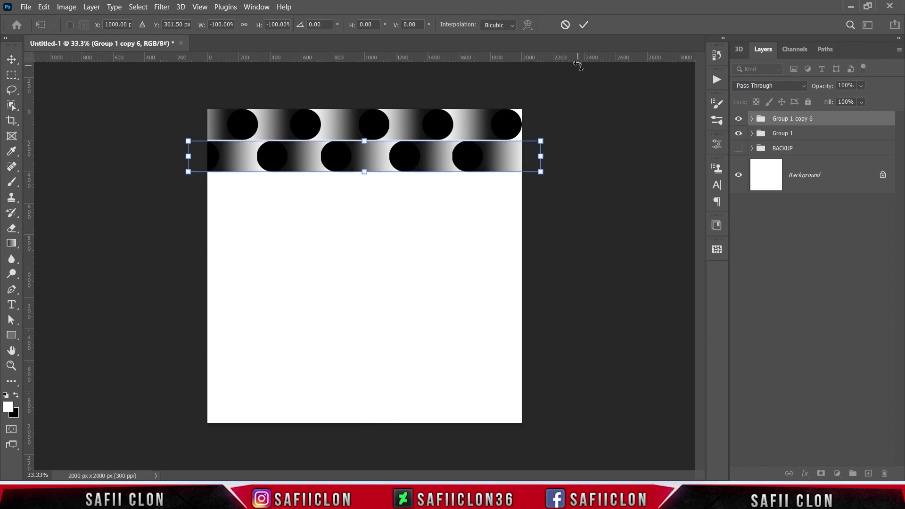
{"action": "left_click", "coordinate": [586, 26]}
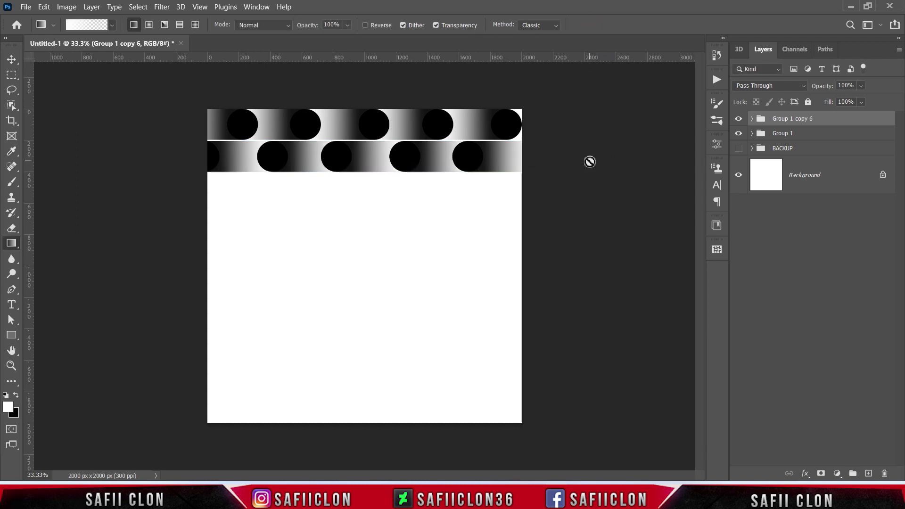
Duplicate both row groups together and move the copied pair below them, offset to the right at about X 1060.5 px, Y 606 px.
{"action": "left_click", "coordinate": [818, 130], "text": "shift"}
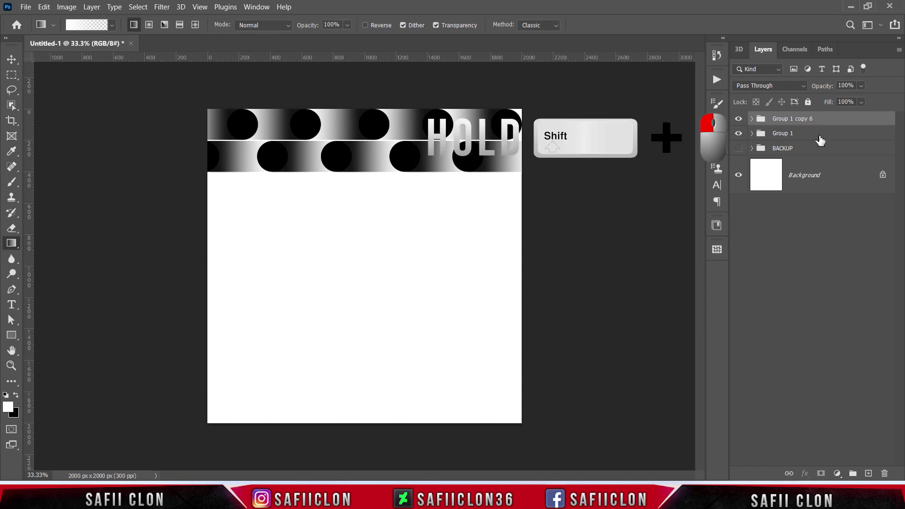
{"action": "left_click", "coordinate": [814, 137], "text": "shift"}
{"action": "right_click", "coordinate": [813, 135]}
{"action": "left_click", "coordinate": [727, 49]}
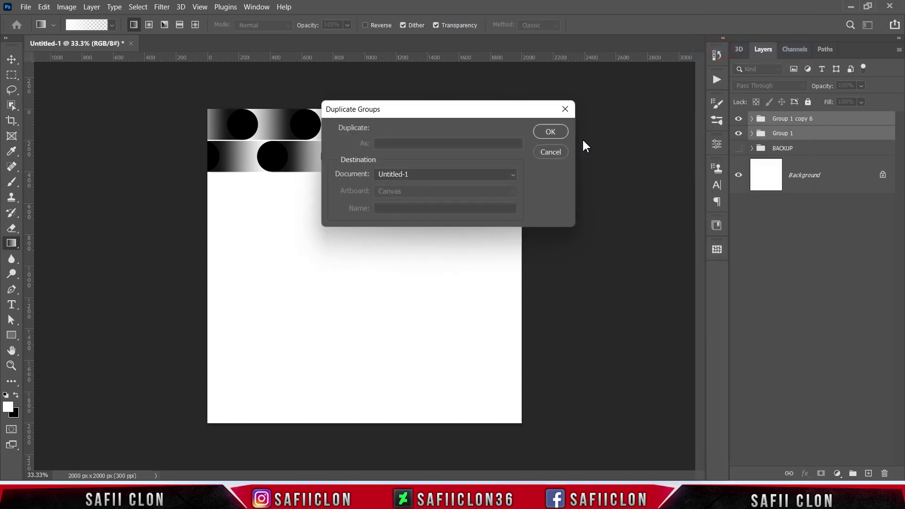
{"action": "left_click", "coordinate": [550, 131]}
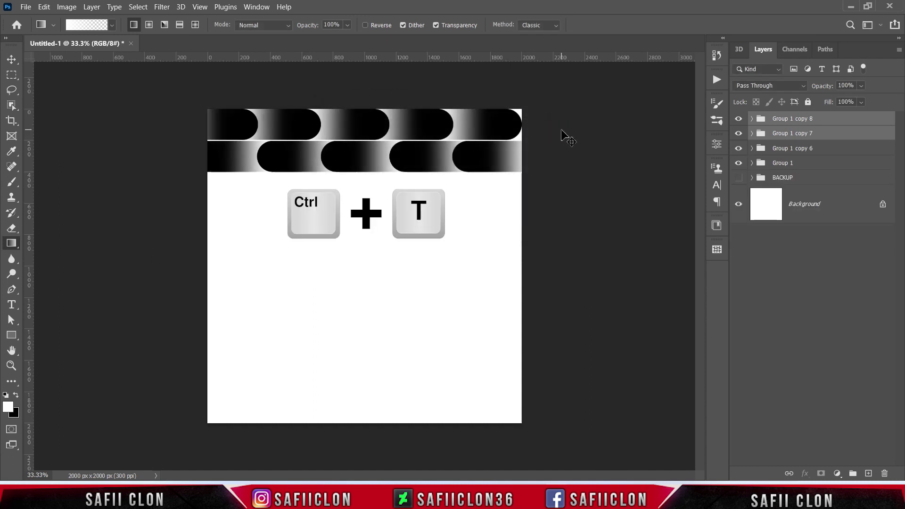
{"action": "key", "text": "ctrl+t"}
{"action": "left_click_drag", "start_coordinate": [395, 135], "coordinate": [421, 194]}
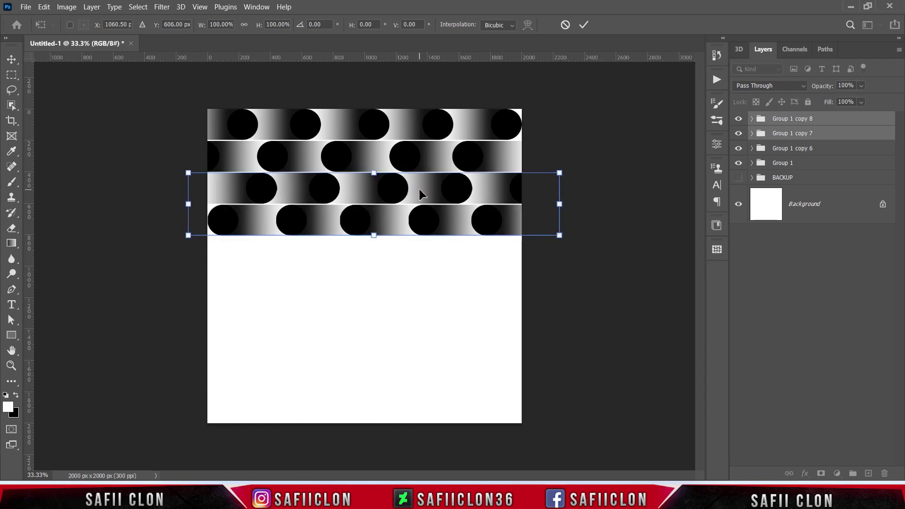
{"action": "left_click", "coordinate": [584, 24]}
{"action": "key", "text": "g"}
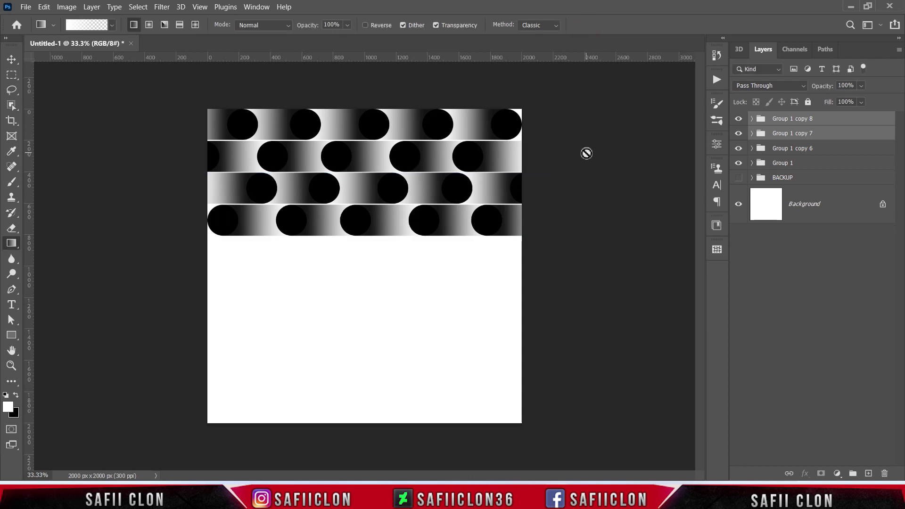
Duplicate all four row groups together.
{"action": "left_click", "coordinate": [843, 120]}
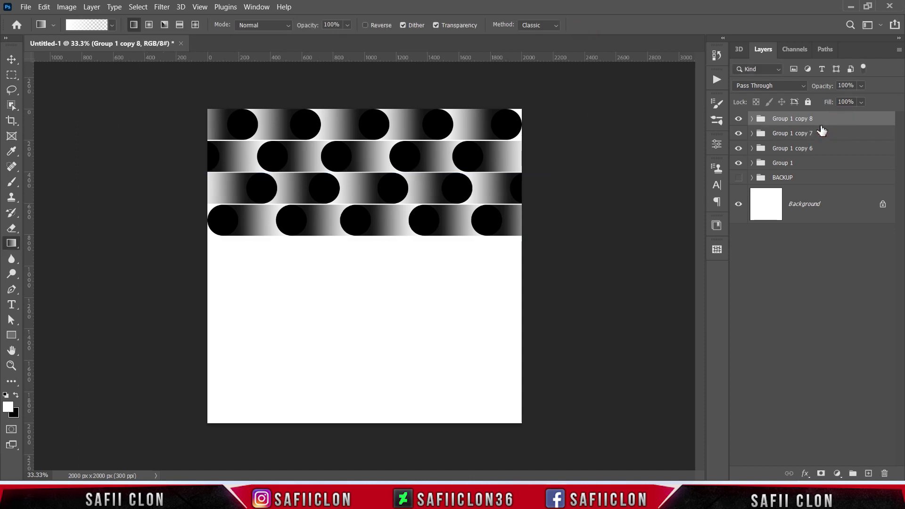
{"action": "left_click", "coordinate": [811, 165], "text": "shift"}
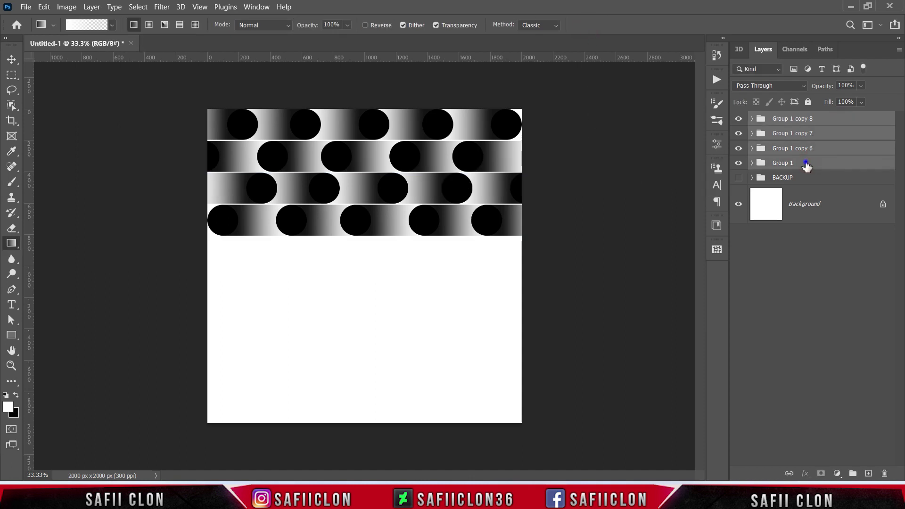
{"action": "right_click", "coordinate": [808, 166]}
{"action": "left_click", "coordinate": [738, 50]}
{"action": "left_click", "coordinate": [564, 132]}
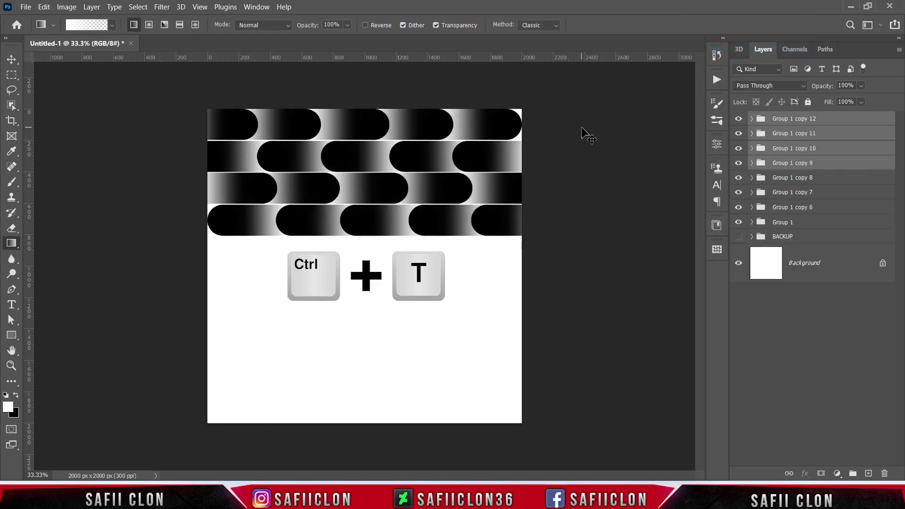
Move the four copied rows below the originals to about X 1000 px, Y 1215 px, with a thin gap between blocks.
{"action": "key", "text": "ctrl+t"}
{"action": "left_click_drag", "start_coordinate": [394, 138], "coordinate": [383, 261]}
{"action": "key", "text": "Down"}
{"action": "key", "text": "Down"}
{"action": "key", "text": "Down"}
{"action": "key", "text": "Down"}
{"action": "key", "text": "Down"}
{"action": "key", "text": "Down"}
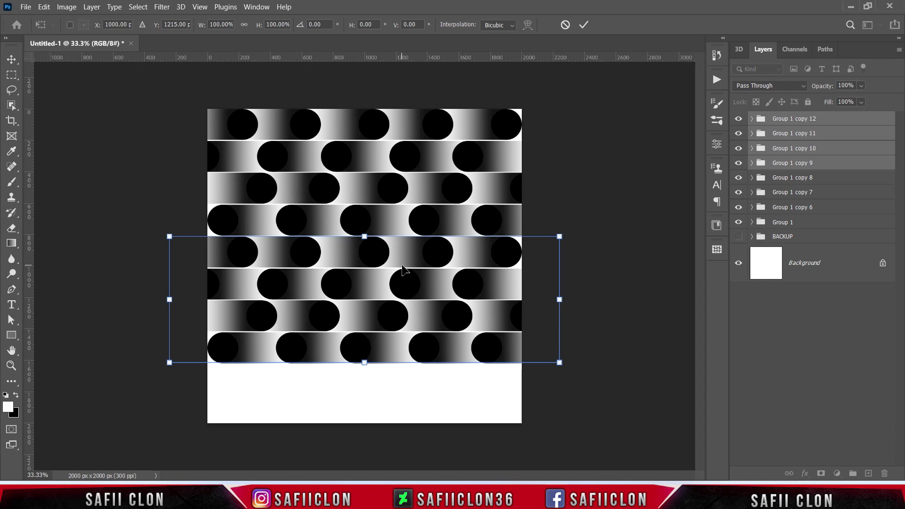
{"action": "key", "text": "Down"}
{"action": "key", "text": "Down"}
{"action": "key", "text": "Down"}
{"action": "left_click", "coordinate": [583, 25]}
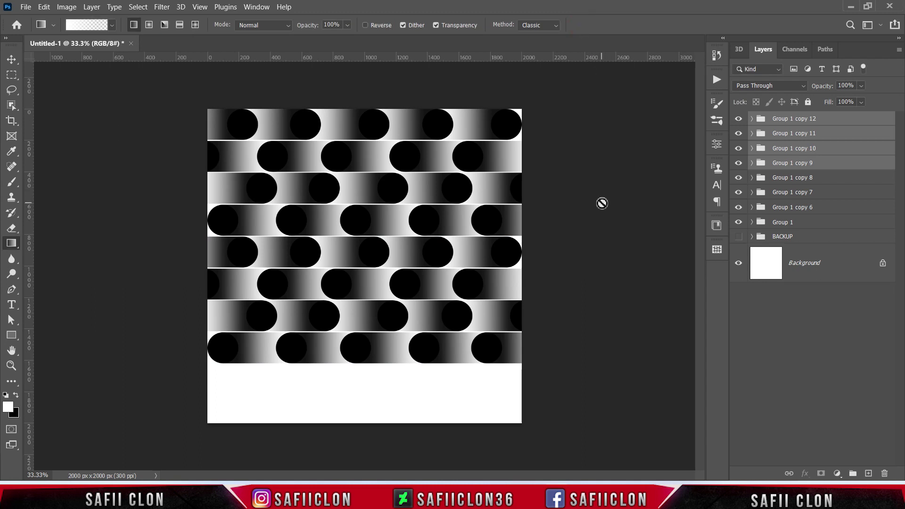
Duplicate the groups of the two lowest rows, Group 1 copy 12 and Group 1 copy 11.
{"action": "left_click", "coordinate": [739, 120]}
{"action": "left_click", "coordinate": [739, 120]}
{"action": "left_click", "coordinate": [738, 134]}
{"action": "left_click", "coordinate": [739, 134]}
{"action": "left_click", "coordinate": [801, 120]}
{"action": "left_click", "coordinate": [815, 134], "text": "shift"}
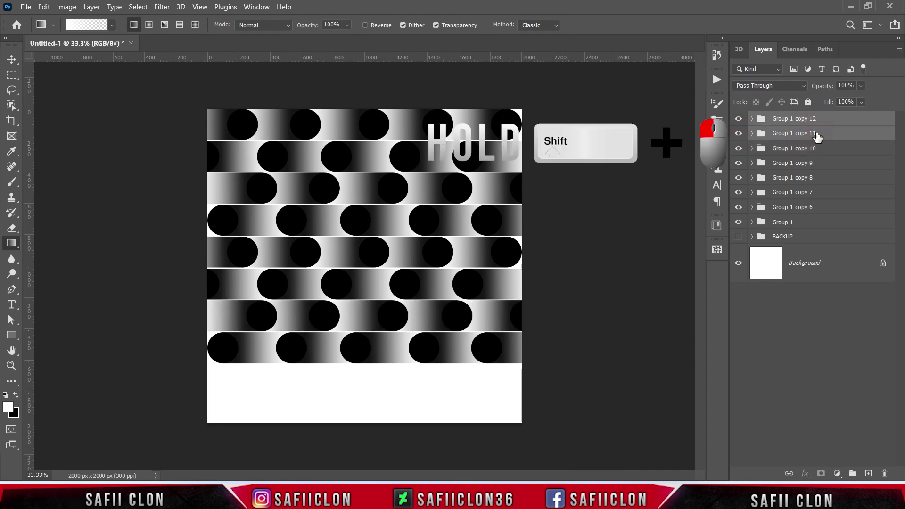
{"action": "right_click", "coordinate": [815, 134]}
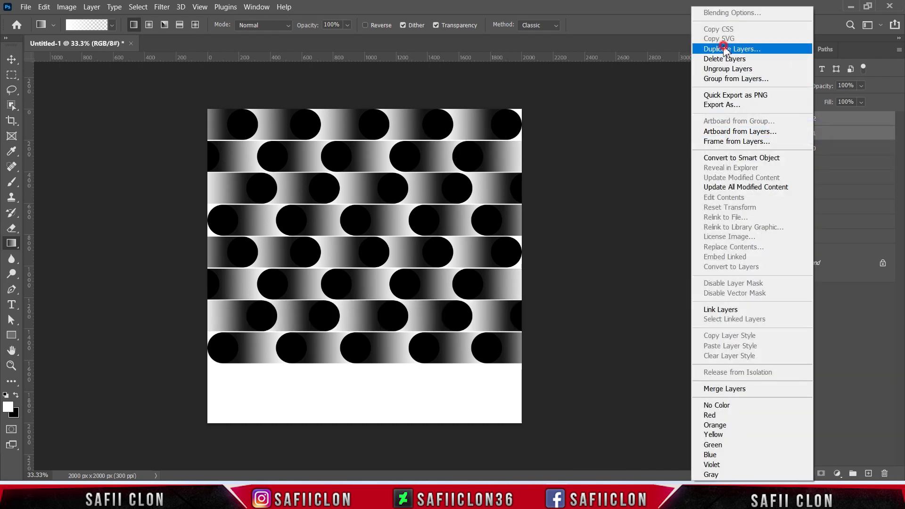
{"action": "left_click", "coordinate": [735, 44]}
{"action": "left_click", "coordinate": [556, 135]}
Move the two copied rows straight down to about Y 1824 px to fill the canvas's remaining bottom area.
{"action": "key", "text": "ctrl+t"}
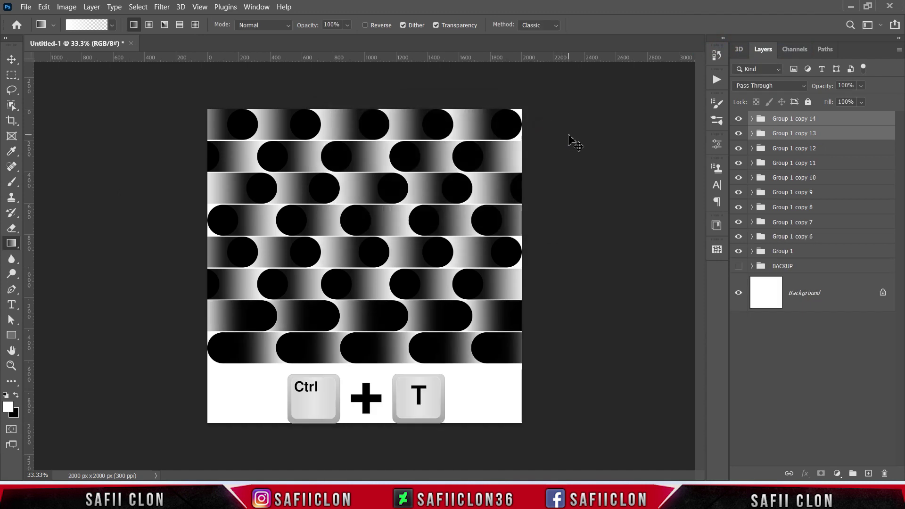
{"action": "left_click_drag", "start_coordinate": [409, 317], "coordinate": [406, 378]}
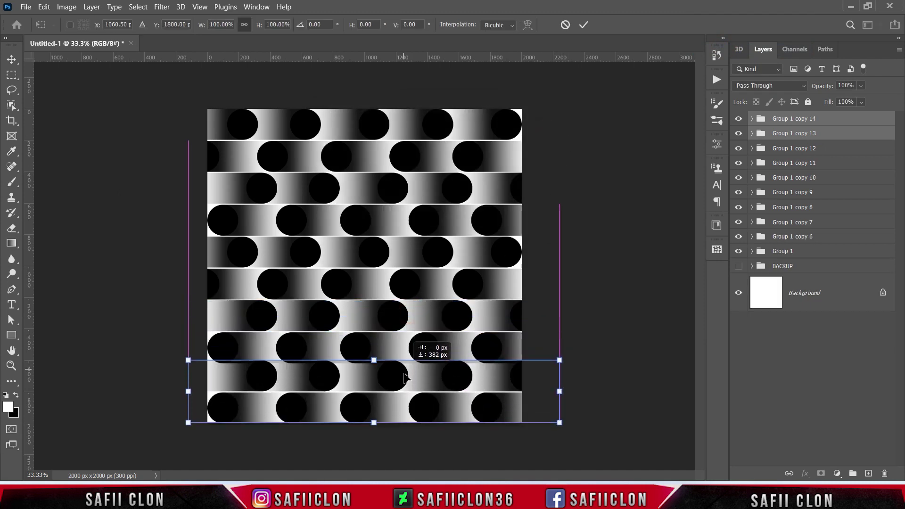
{"action": "key", "text": "Down"}
{"action": "key", "text": "Down"}
{"action": "key", "text": "Down"}
{"action": "key", "text": "Down"}
{"action": "key", "text": "Down"}
{"action": "key", "text": "Down"}
{"action": "key", "text": "Down"}
{"action": "key", "text": "Down"}
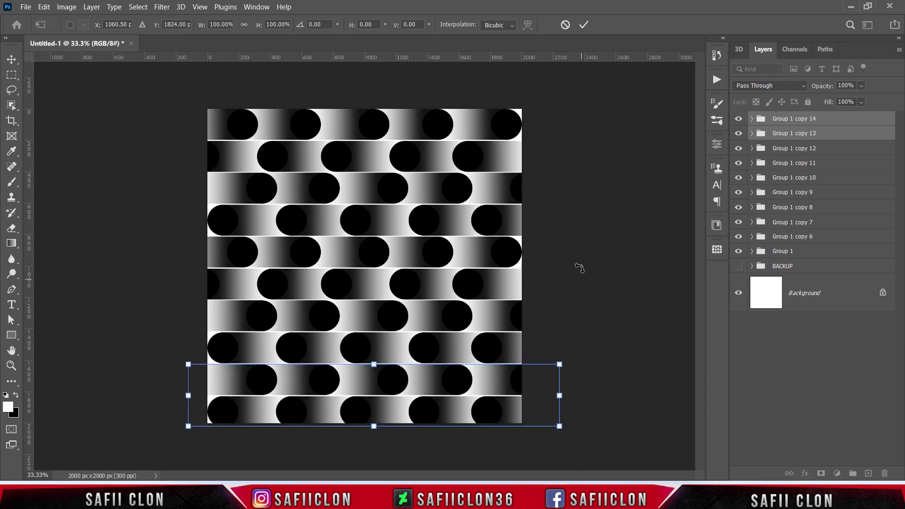
{"action": "left_click", "coordinate": [584, 24]}
{"action": "key", "text": "g"}
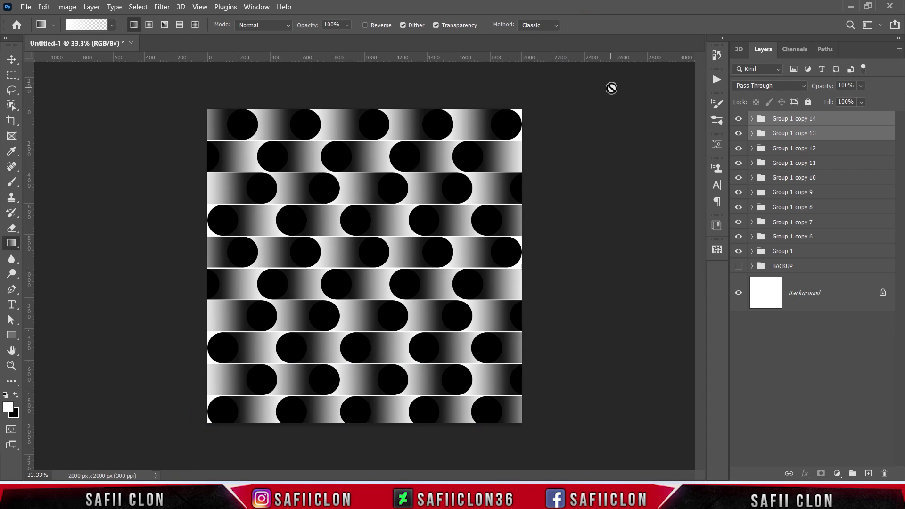
Scale all ten row groups together to about 99.17% so the bottom row ends at the canvas's lower edge.
{"action": "left_click", "coordinate": [834, 120]}
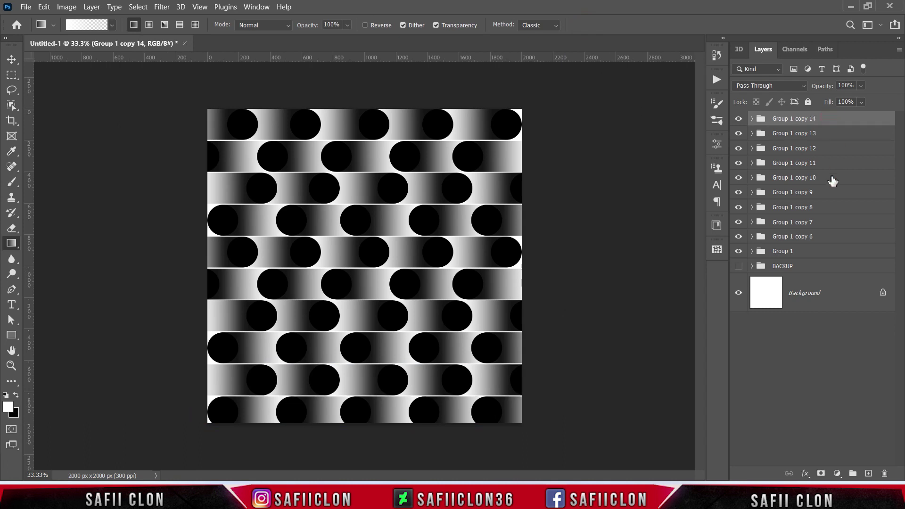
{"action": "left_click", "coordinate": [818, 251], "text": "shift"}
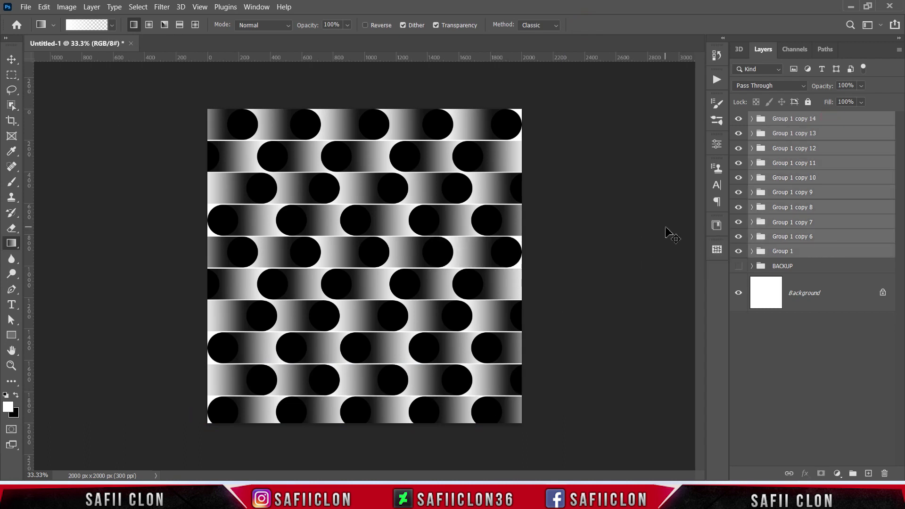
{"action": "key", "text": "ctrl+t"}
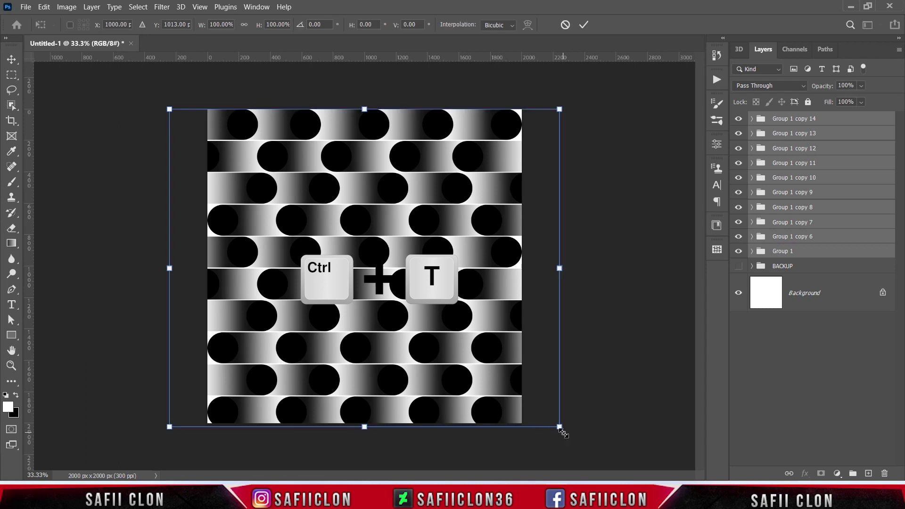
{"action": "left_click_drag", "start_coordinate": [559, 429], "coordinate": [557, 427]}
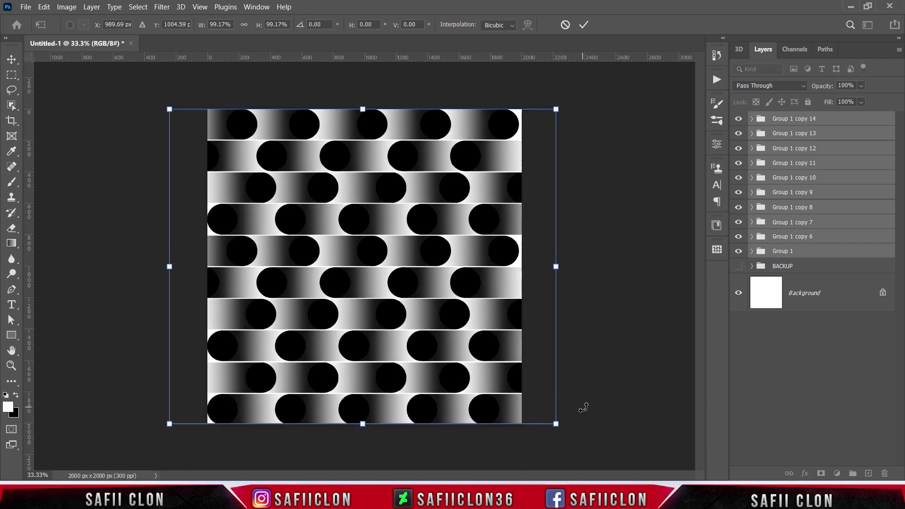
{"action": "left_click", "coordinate": [584, 25]}
{"action": "key", "text": "g"}
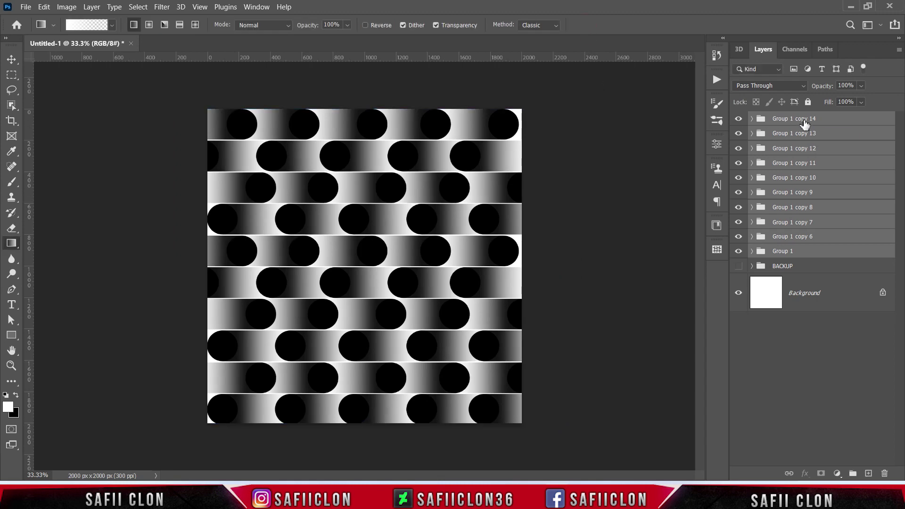
Group all ten row groups into one group named 1 and check it by toggling its visibility.
{"action": "right_click", "coordinate": [805, 124]}
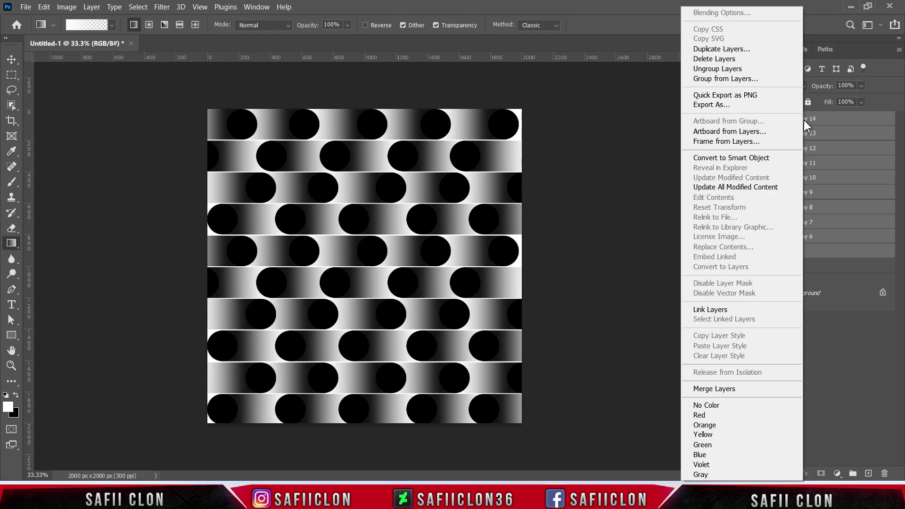
{"action": "left_click", "coordinate": [716, 79]}
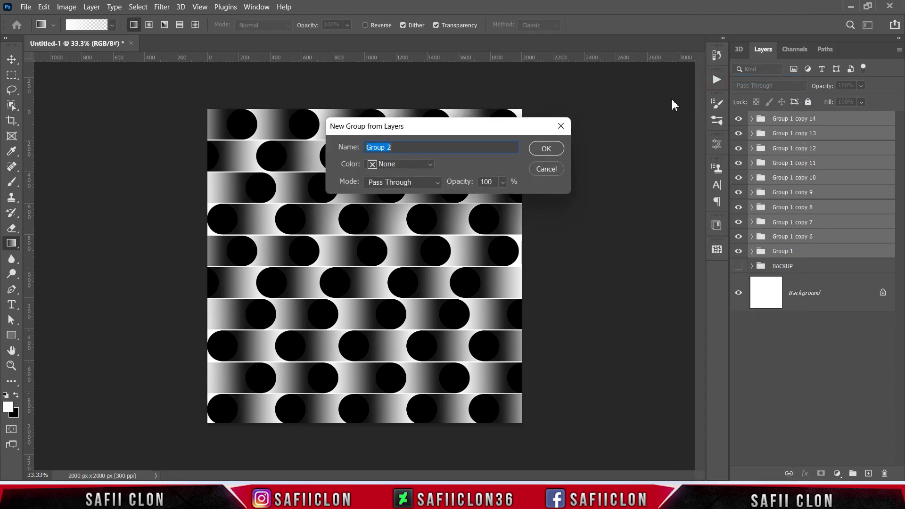
{"action": "left_click_drag", "start_coordinate": [399, 148], "coordinate": [358, 143]}
{"action": "type", "text": "1"}
{"action": "left_click", "coordinate": [541, 152]}
{"action": "left_click", "coordinate": [739, 121]}
{"action": "left_click", "coordinate": [738, 121]}
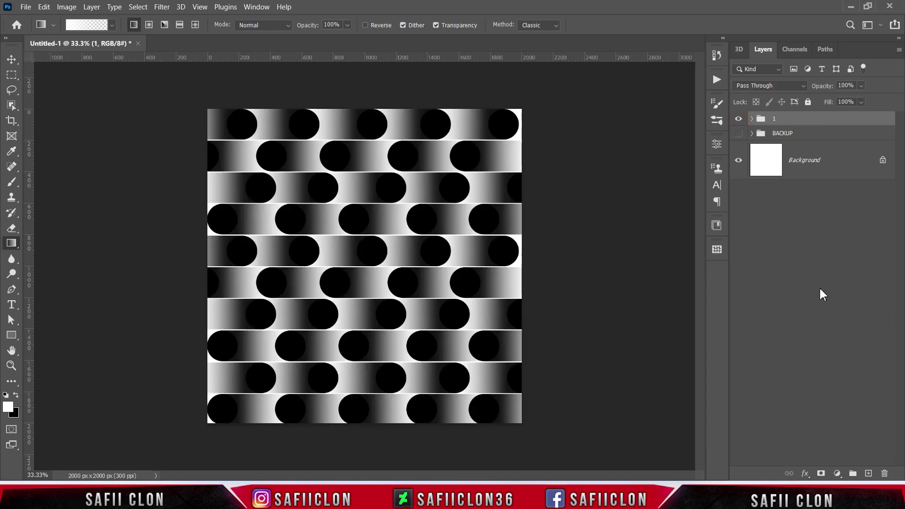
Add a Solid Color fill layer in magenta #d60398 above group 1.
{"action": "left_click", "coordinate": [837, 473]}
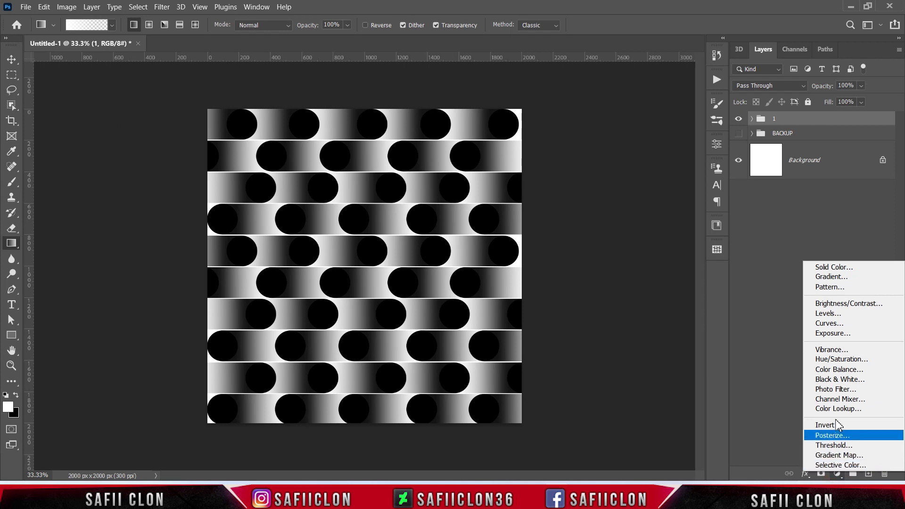
{"action": "left_click", "coordinate": [833, 267]}
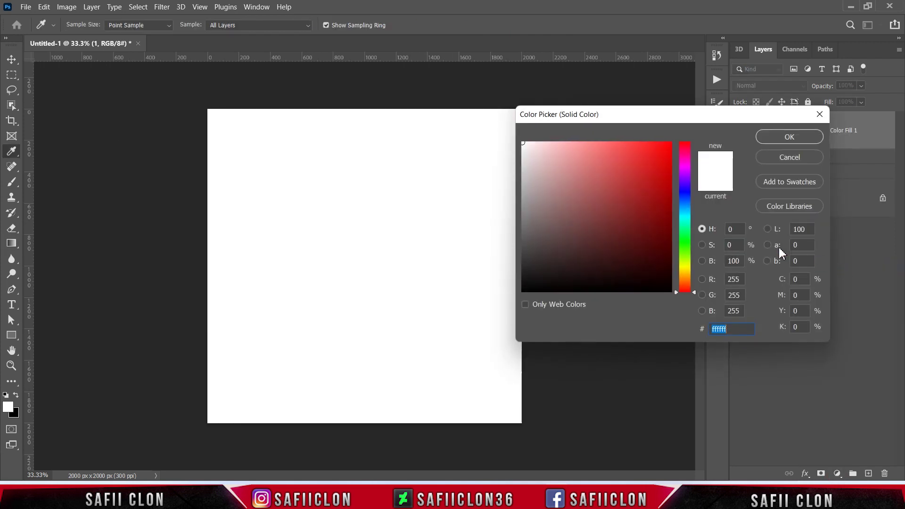
{"action": "mouse_move", "coordinate": [663, 197]}
{"action": "left_mouse_down"}
{"action": "mouse_move", "coordinate": [675, 162]}
{"action": "mouse_move", "coordinate": [672, 176]}
{"action": "left_mouse_up"}
{"action": "mouse_move", "coordinate": [684, 263]}
{"action": "left_mouse_down"}
{"action": "mouse_move", "coordinate": [691, 164]}
{"action": "mouse_move", "coordinate": [670, 166]}
{"action": "left_mouse_up"}
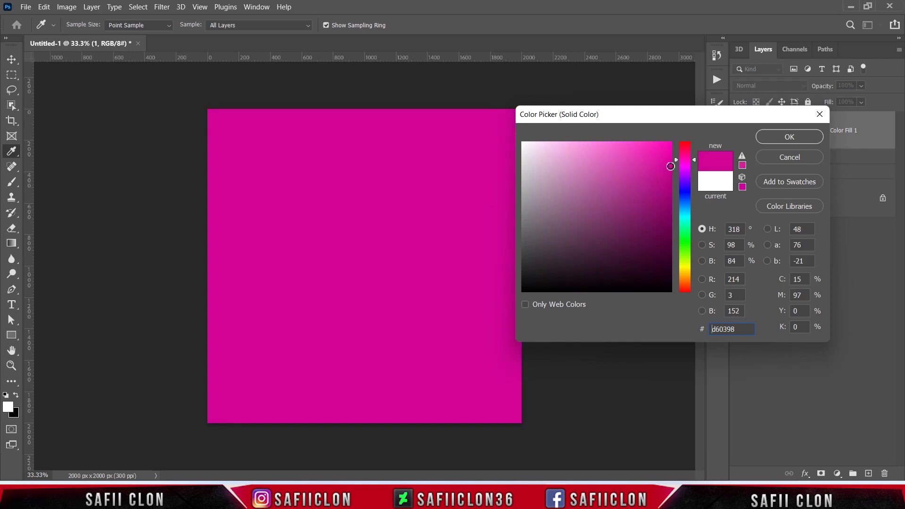
{"action": "left_click", "coordinate": [766, 138]}
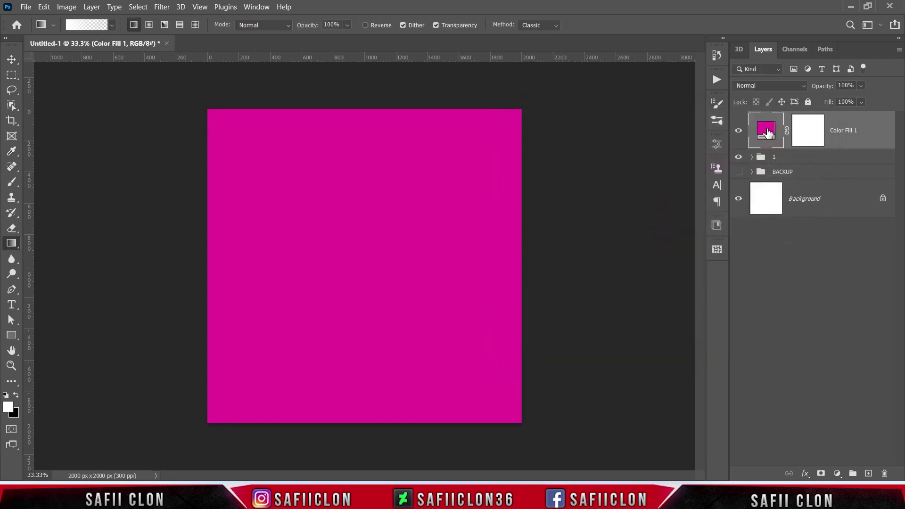
Clip the magenta fill layer to group 1 and check its effect by toggling the fill's visibility.
{"action": "right_click", "coordinate": [855, 125]}
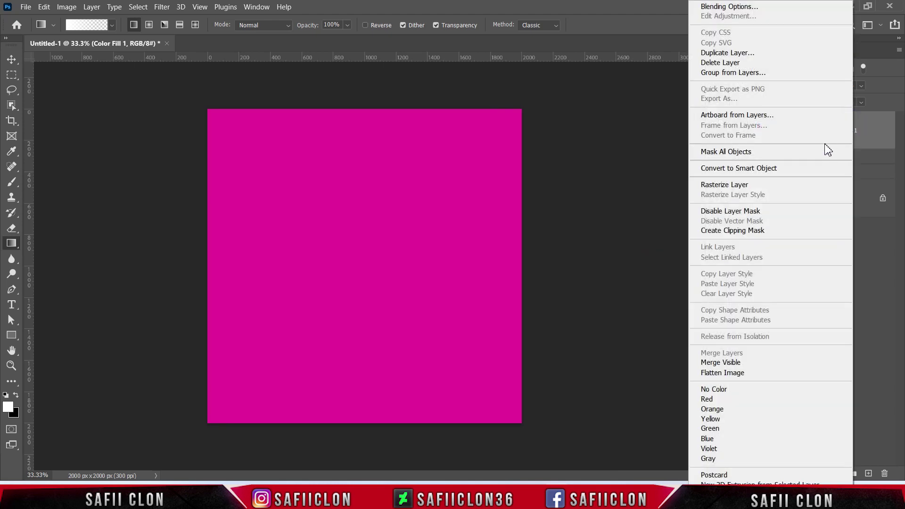
{"action": "left_click", "coordinate": [727, 236]}
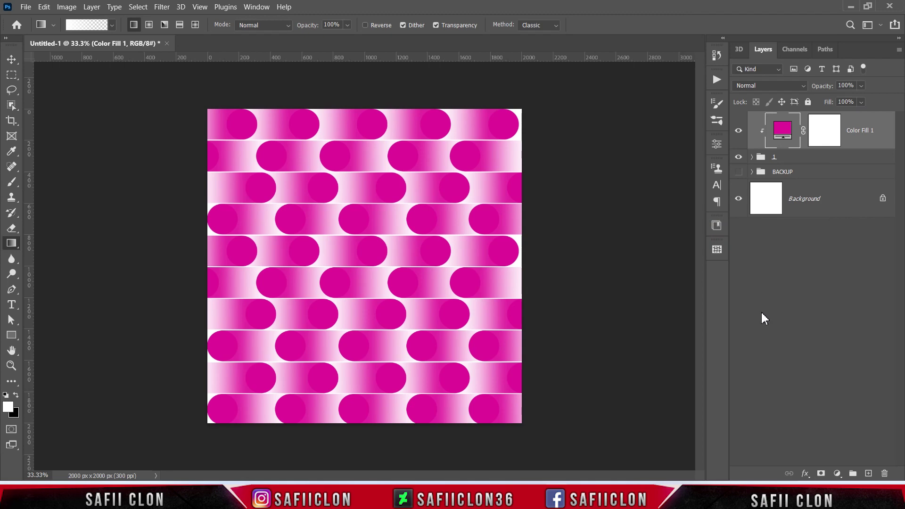
{"action": "left_click", "coordinate": [739, 132]}
{"action": "left_click", "coordinate": [739, 131]}
Change the colour of the clipped fill layer Color Fill 1 to a medium-dark teal.
{"action": "double_click", "coordinate": [783, 131]}
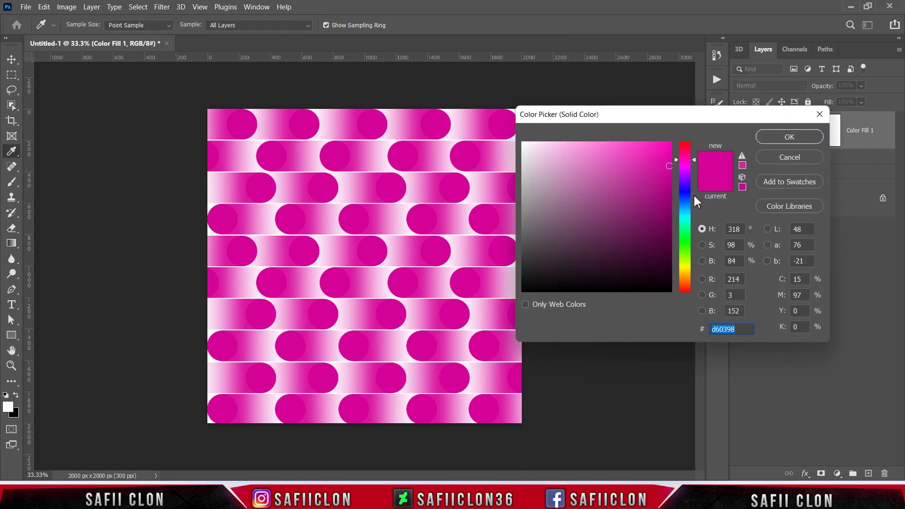
{"action": "left_click", "coordinate": [670, 158]}
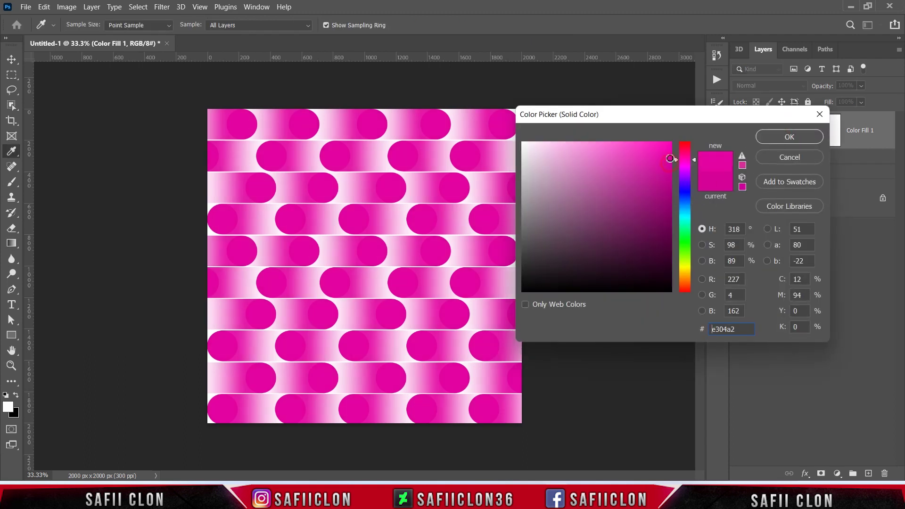
{"action": "left_click", "coordinate": [686, 169]}
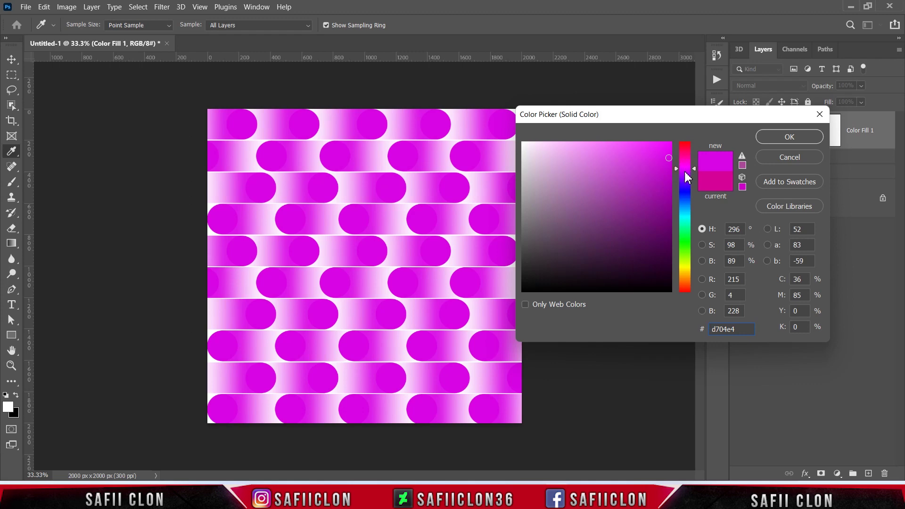
{"action": "mouse_move", "coordinate": [685, 178]}
{"action": "left_mouse_down"}
{"action": "mouse_move", "coordinate": [687, 279]}
{"action": "mouse_move", "coordinate": [686, 218]}
{"action": "left_mouse_up"}
{"action": "left_click_drag", "start_coordinate": [669, 157], "coordinate": [670, 190]}
{"action": "left_click", "coordinate": [790, 141]}
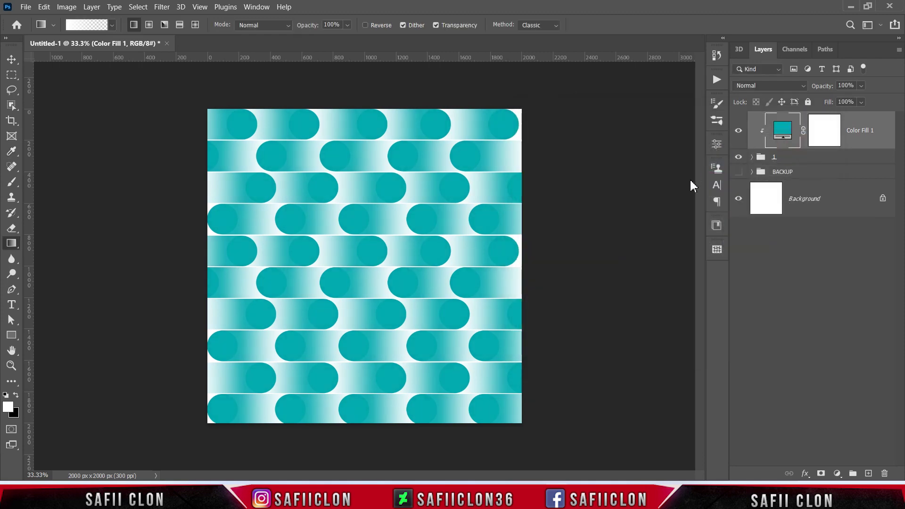
Compare the pattern with and without the teal fill by toggling the fill layer's visibility, leaving it shown.
{"action": "left_click", "coordinate": [738, 131]}
{"action": "left_click", "coordinate": [745, 136]}
{"action": "left_click", "coordinate": [745, 136]}
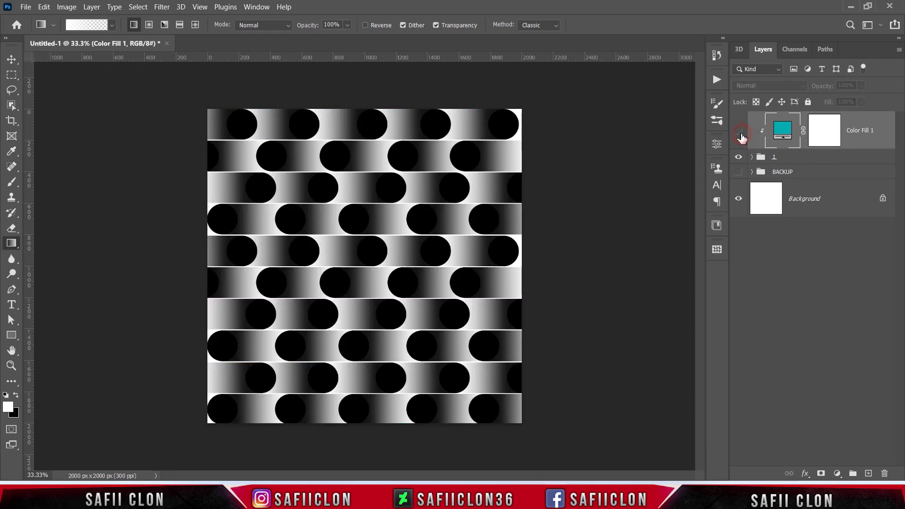
{"action": "left_click", "coordinate": [746, 136]}
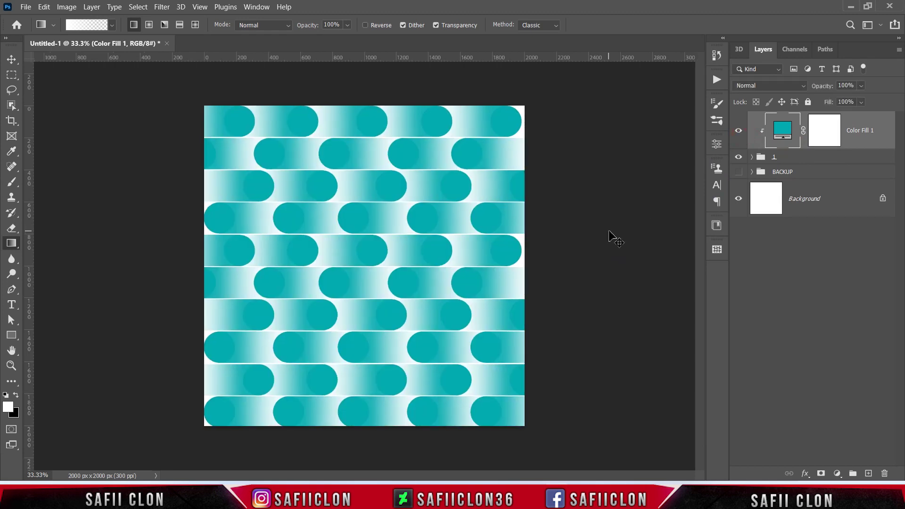
Examine the teal circles and their fading tails up close and across the whole canvas.
{"action": "key", "text": "ctrl+plus"}
{"action": "key", "text": "ctrl+plus"}
{"action": "key", "text": "ctrl+plus"}
{"action": "key", "text": "ctrl+minus"}
{"action": "key", "text": "ctrl+minus"}
{"action": "key", "text": "ctrl+minus"}
{"action": "key", "text": "ctrl+minus"}
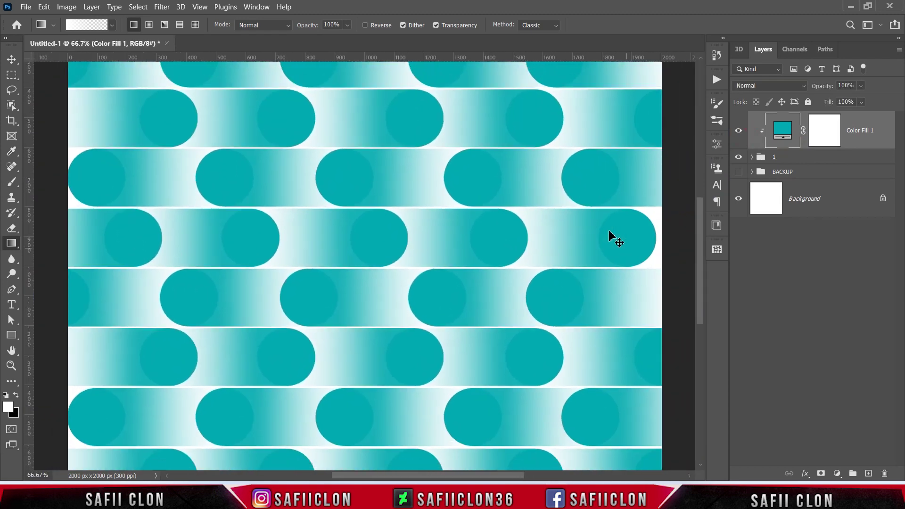
{"action": "key", "text": "ctrl+plus"}
{"action": "key", "text": "ctrl+plus"}
{"action": "key", "text": "ctrl+minus"}
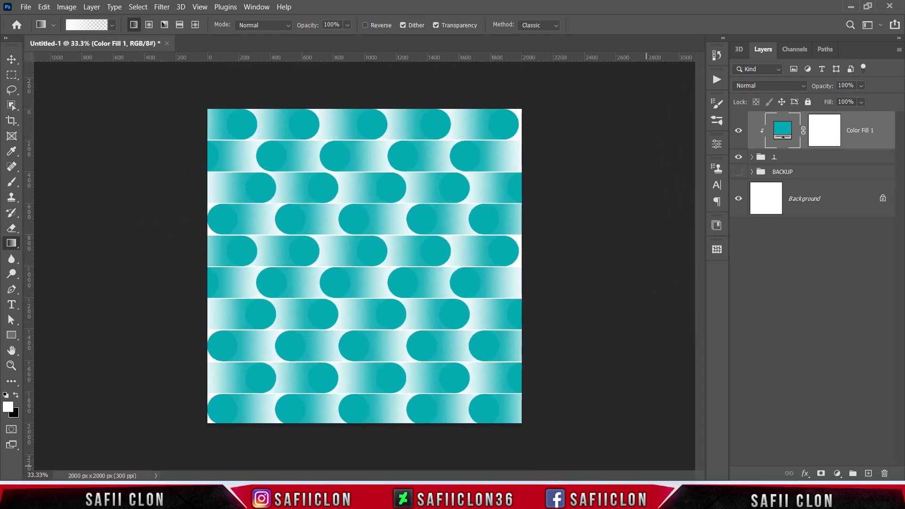